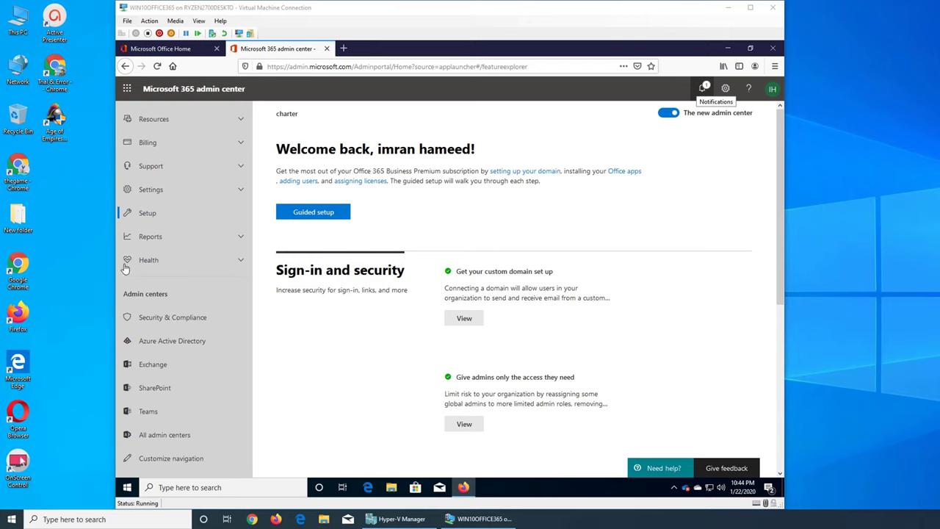
Step: Go to Reports > Usage to show the 30-day Active users chart and service activity tiles
left_click(144, 235)
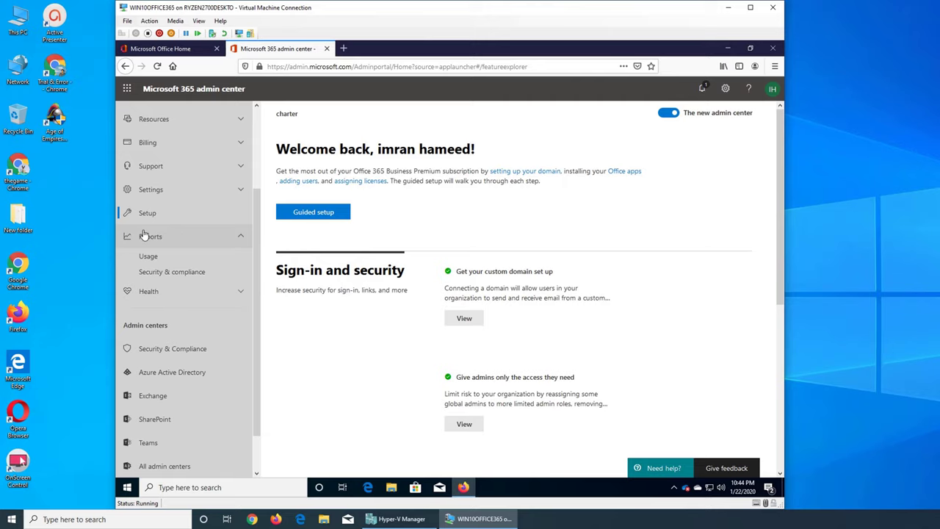
left_click(209, 258)
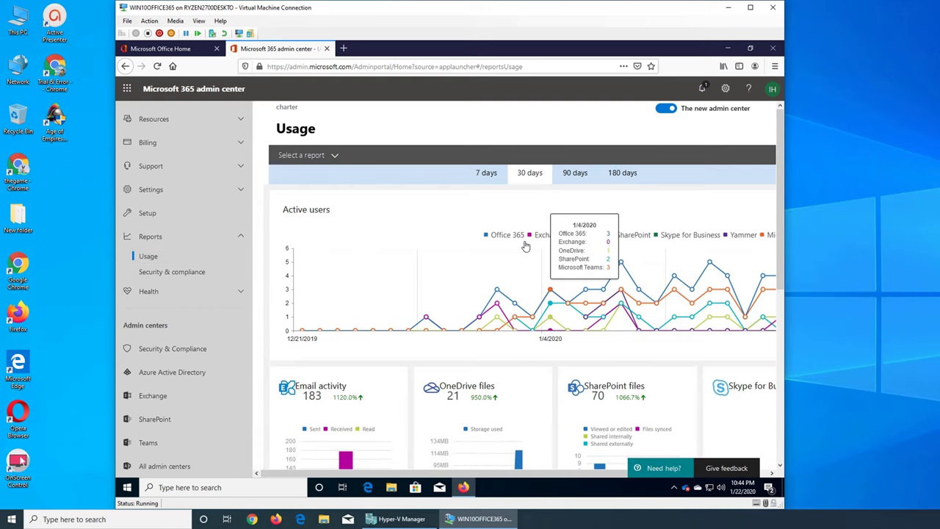
right_click(781, 270)
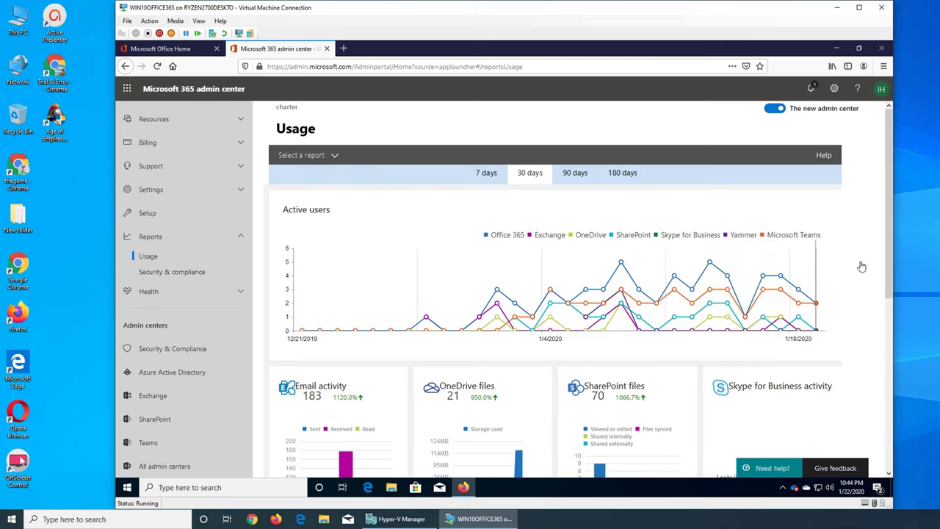
scroll(858, 331, "down", 3)
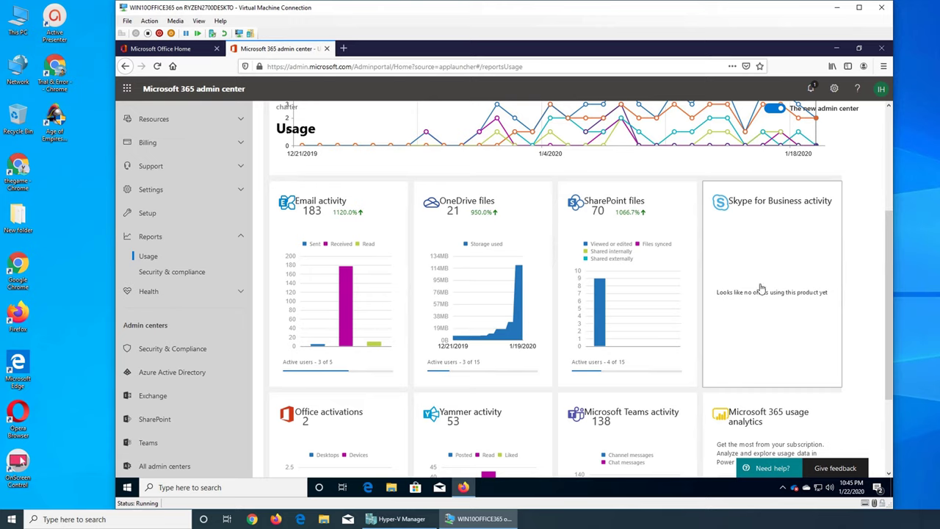
scroll(792, 299, "up", 3)
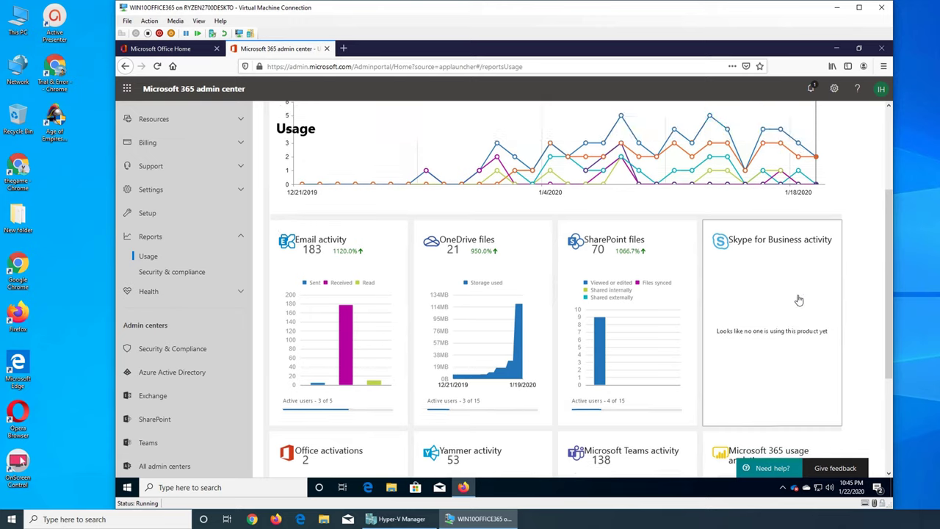
scroll(793, 301, "down", 2)
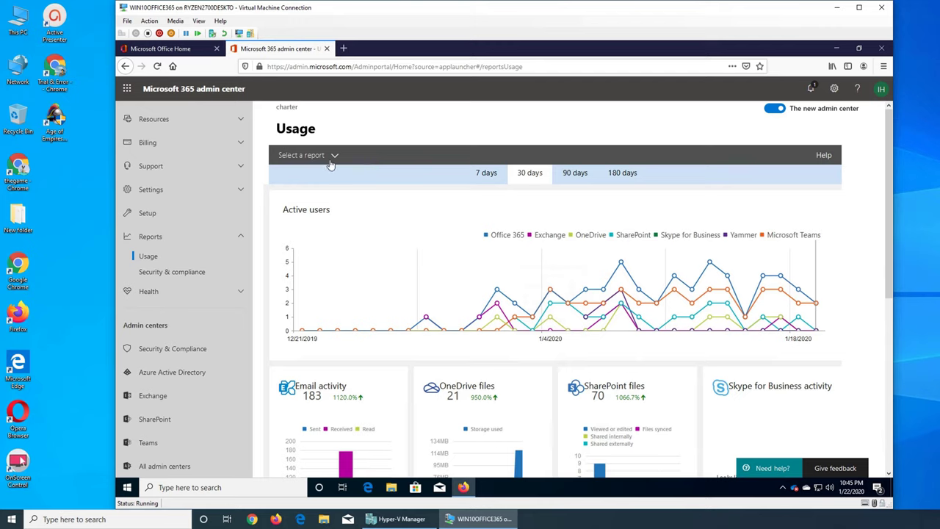
Step: Look through the Select a report list and close it without choosing a report
left_click(333, 159)
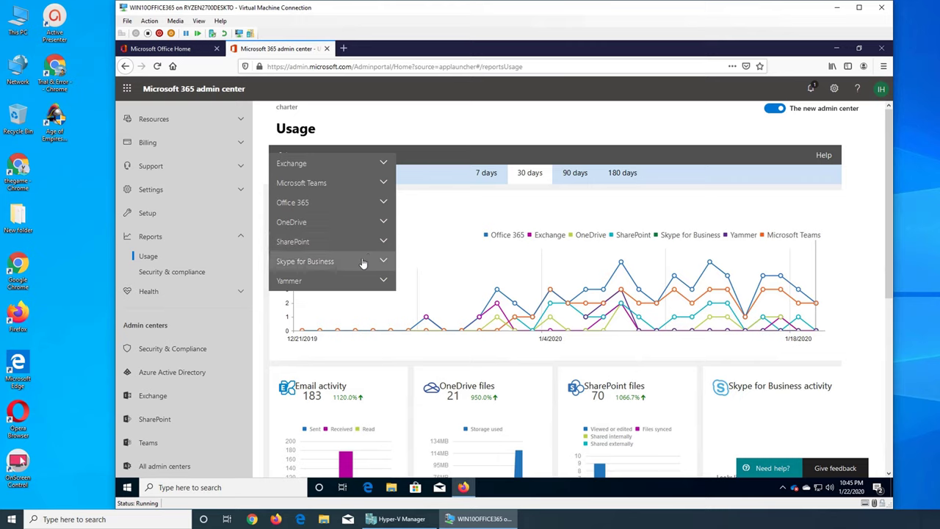
left_click(864, 204)
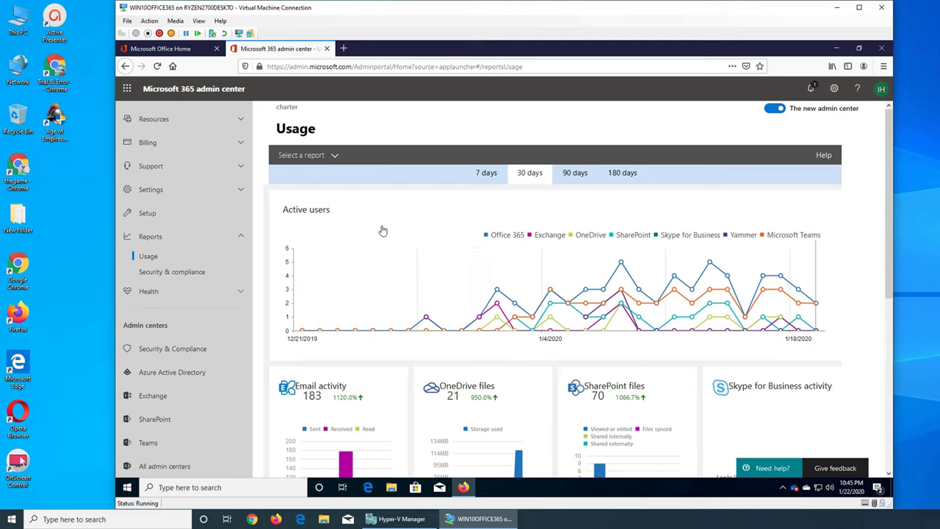
mouse_move(492, 294)
Step: Switch the usage charts to 90 days, try 180 days, then return to 90 days
left_click(563, 184)
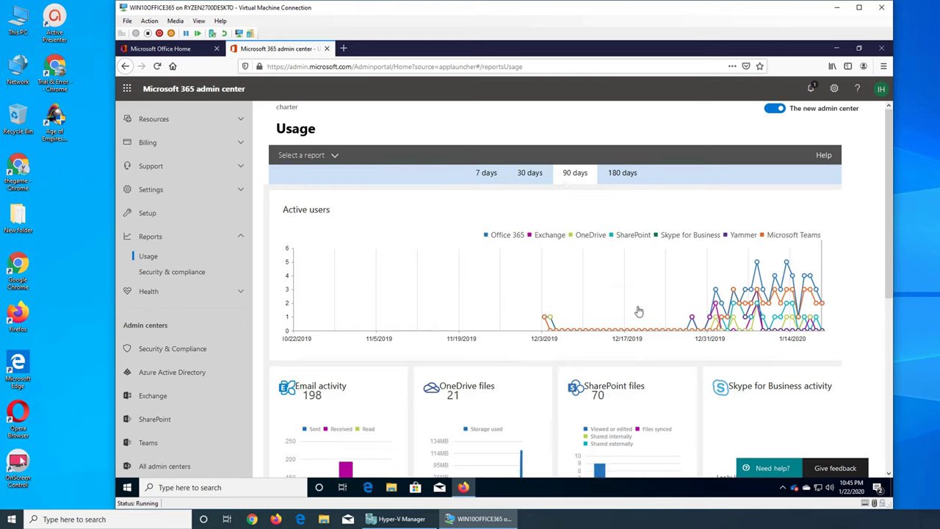
mouse_move(538, 346)
left_click(617, 181)
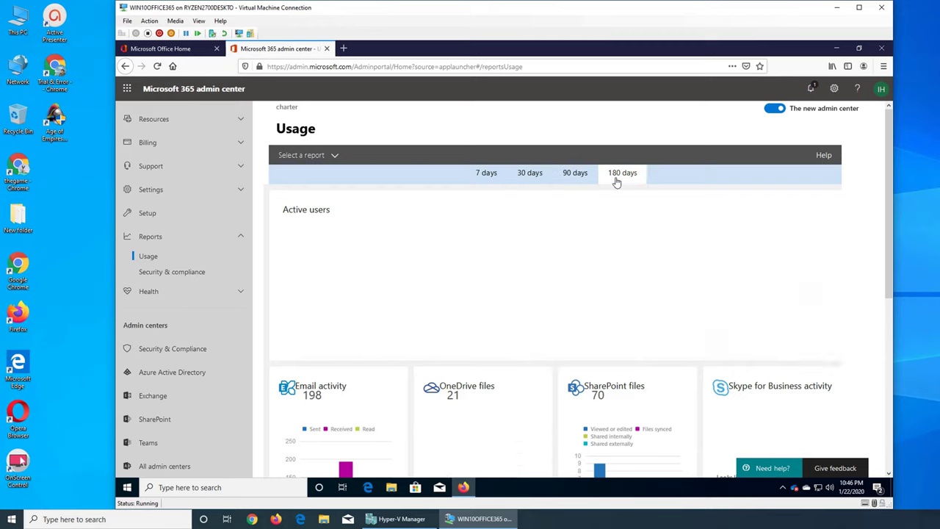
left_click(574, 178)
mouse_move(552, 323)
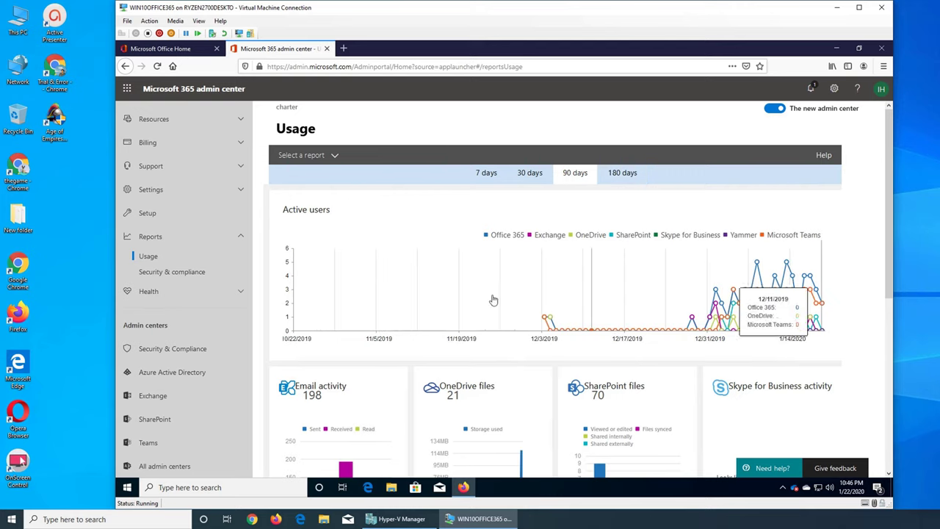
Step: Choose Microsoft Teams > Device usage from the Select a report list
left_click(332, 157)
left_click(308, 190)
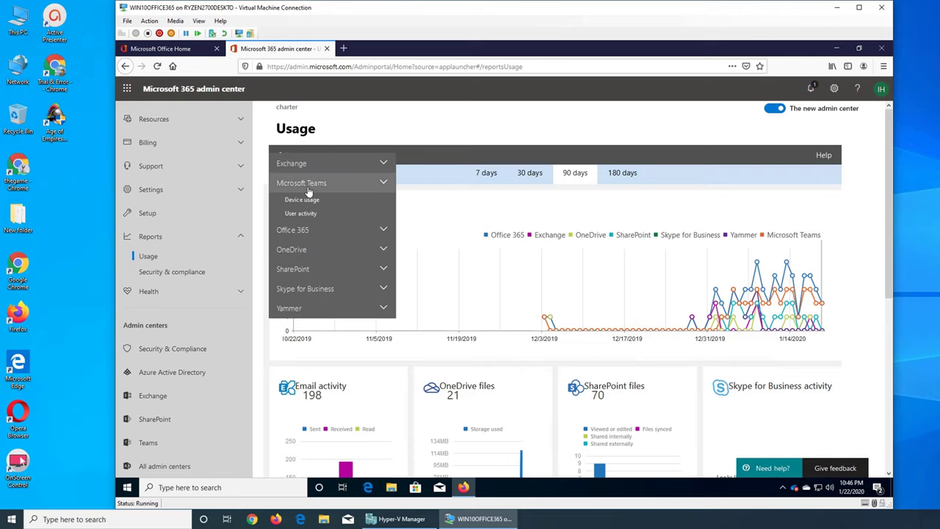
left_click(316, 200)
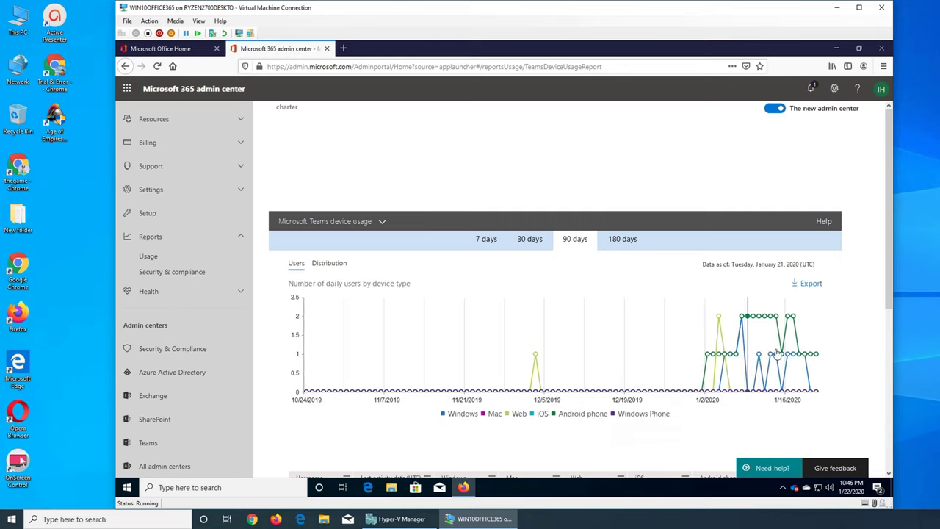
Step: Switch to the Microsoft Teams User activity report and scroll down to its per-user Details table
left_click(382, 221)
left_click(328, 215)
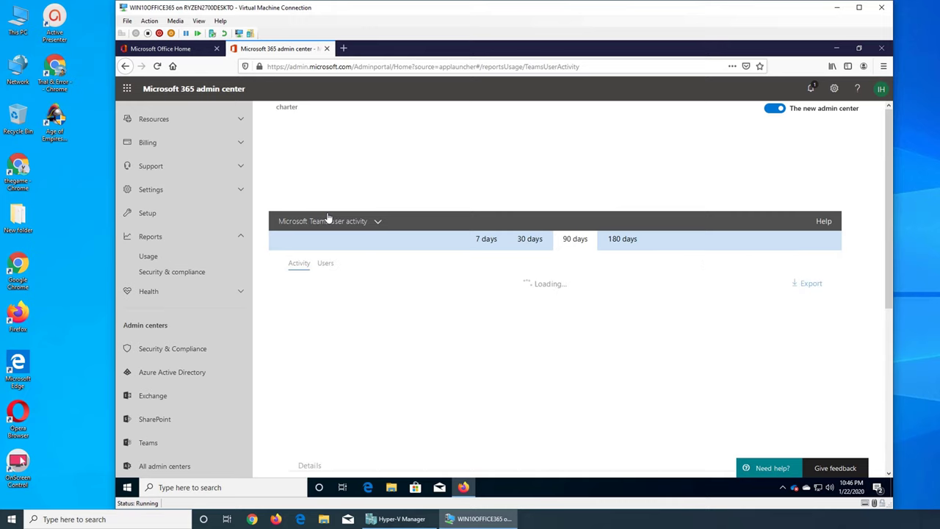
mouse_move(742, 314)
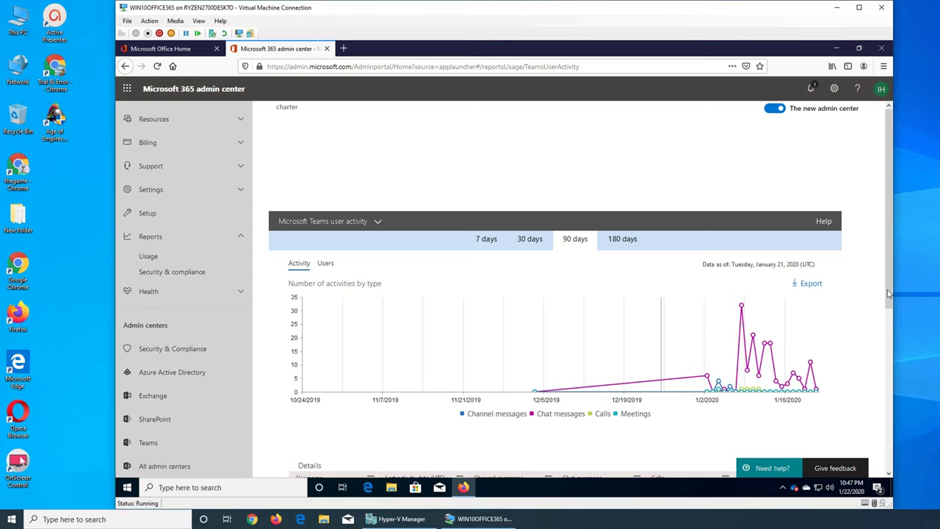
left_click(890, 309)
scroll(890, 312, "down", 5)
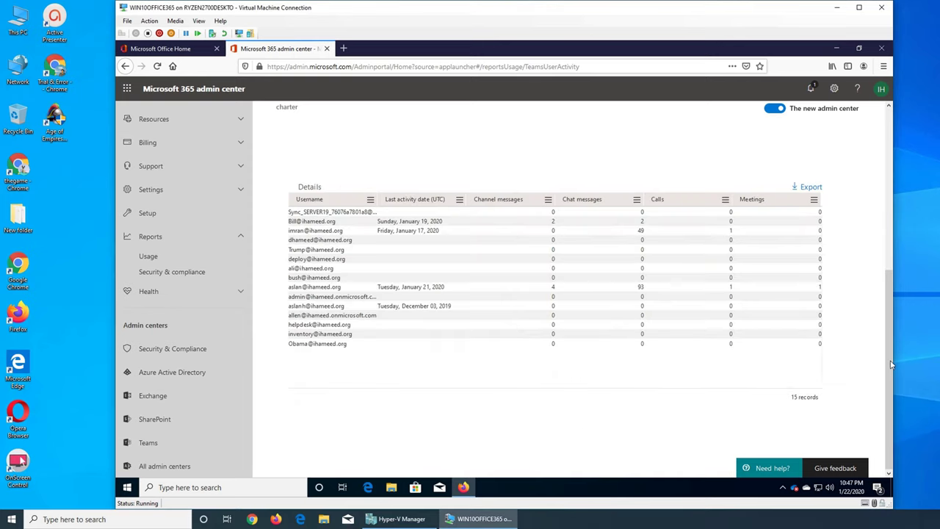
scroll(881, 350, "up", 4)
scroll(881, 350, "down", 3)
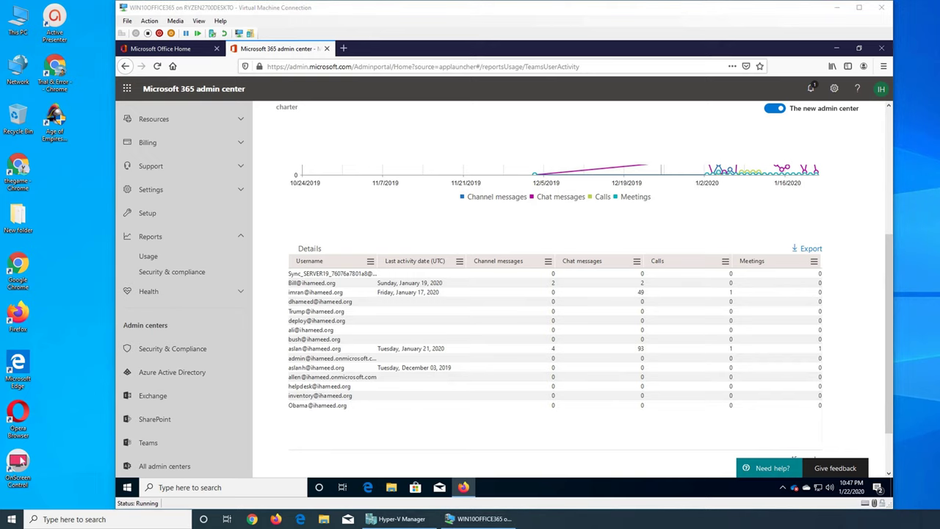
Step: Choose Exchange > Email activity to chart 90 days of sent, received and read actions
left_click(539, 236)
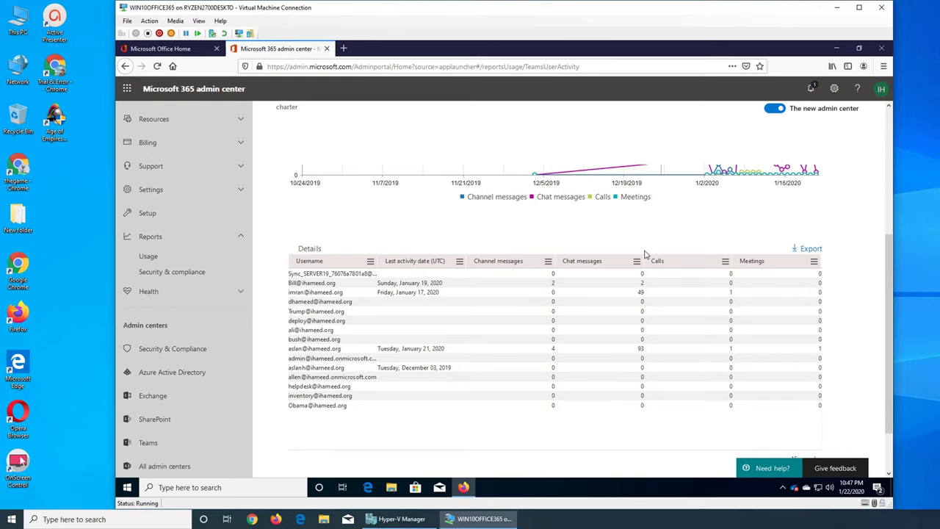
scroll(638, 253, "up", 3)
left_click(379, 220)
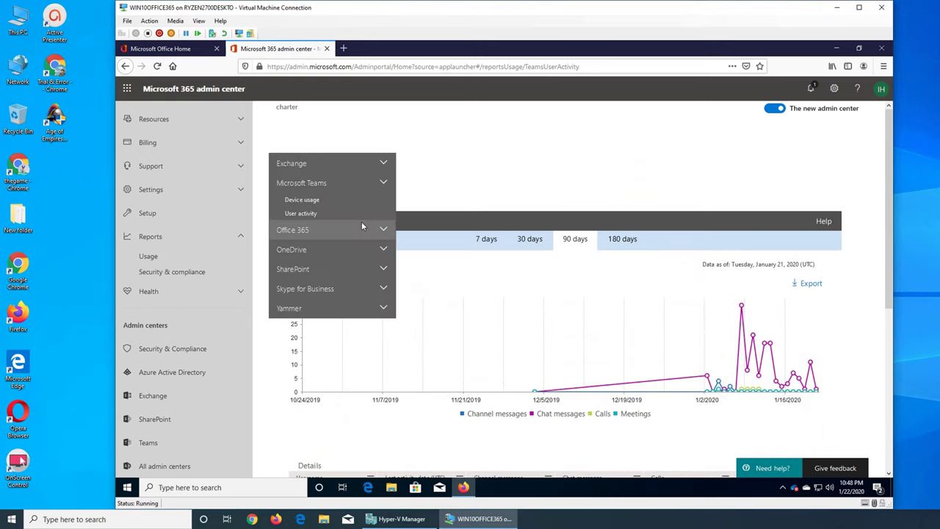
left_click(314, 162)
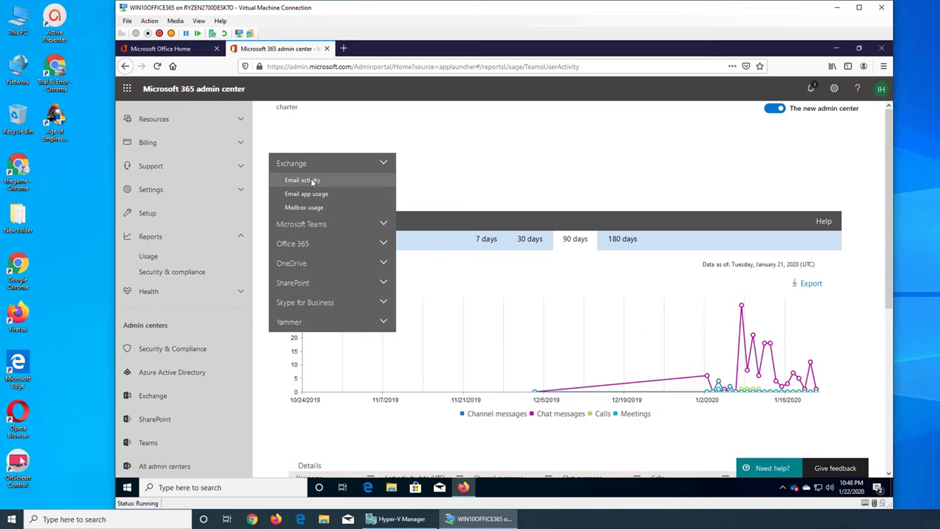
left_click(310, 182)
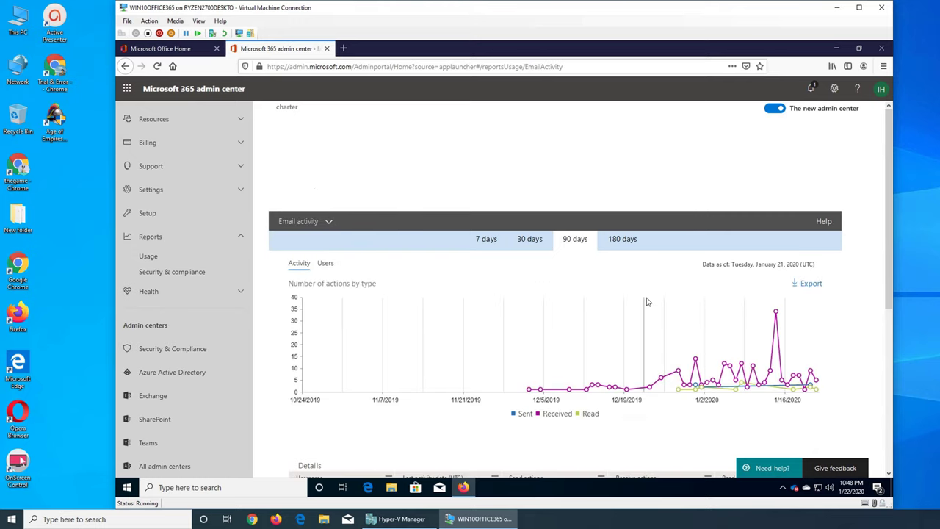
left_click(324, 223)
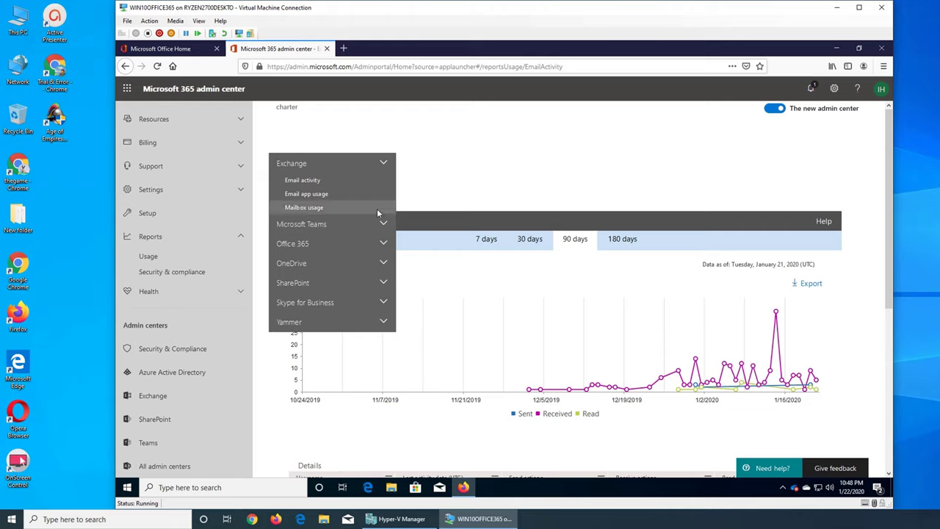
left_click(421, 235)
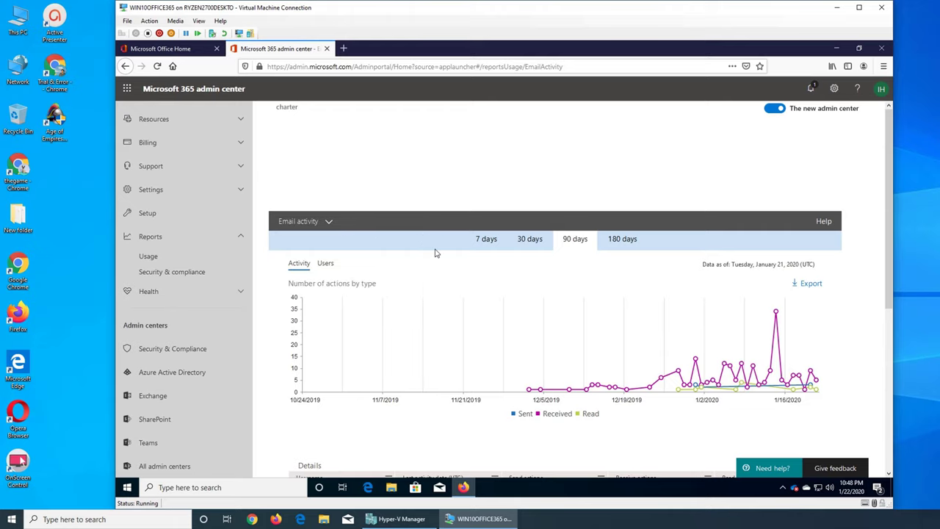
Step: Inspect the Email activity chart values, toggle Sent off and back on, and hide Received
scroll(435, 252, "down", 2)
mouse_move(574, 328)
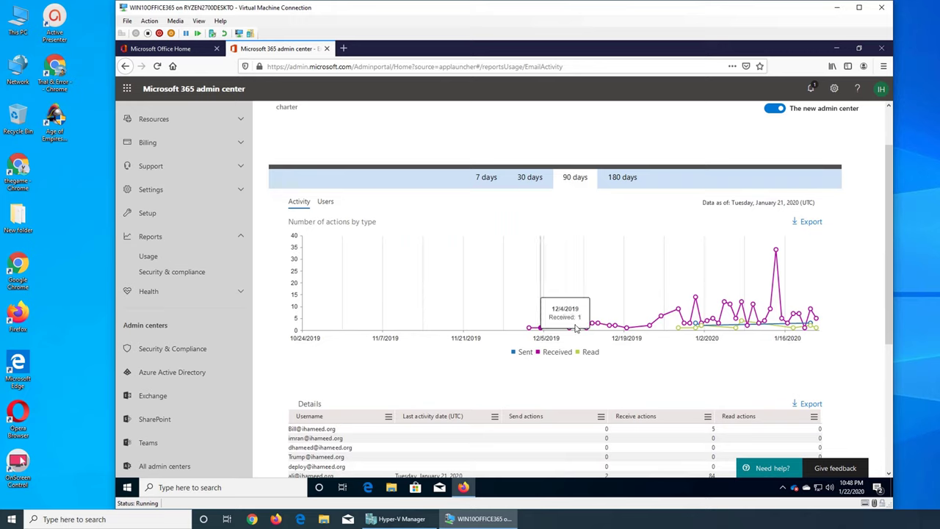
mouse_move(628, 336)
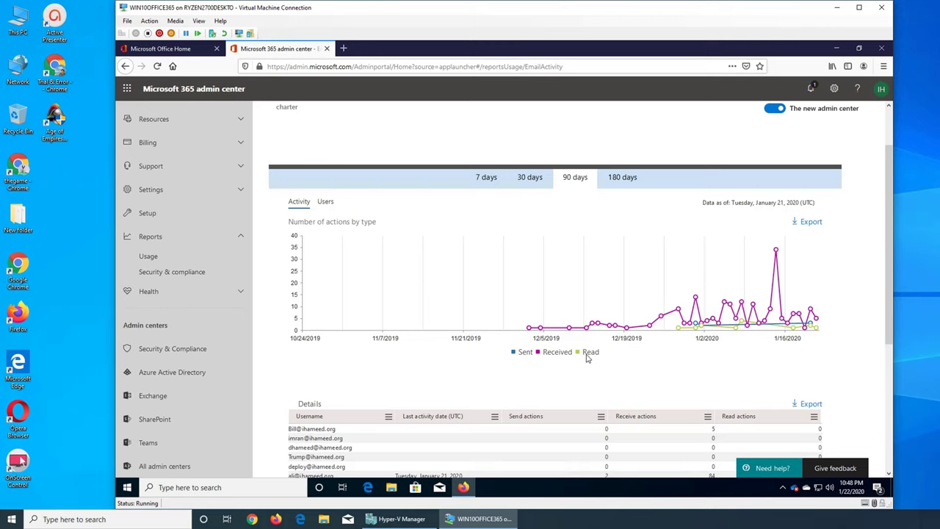
mouse_move(711, 332)
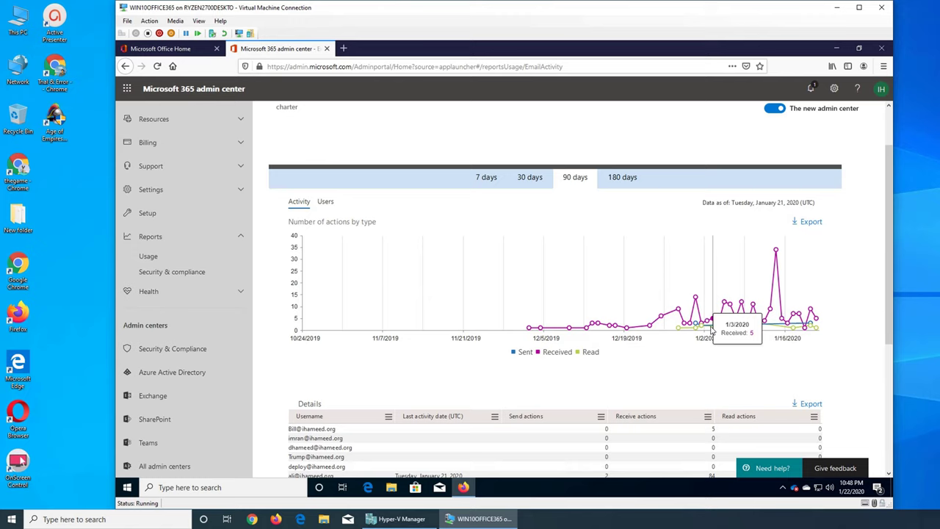
mouse_move(810, 329)
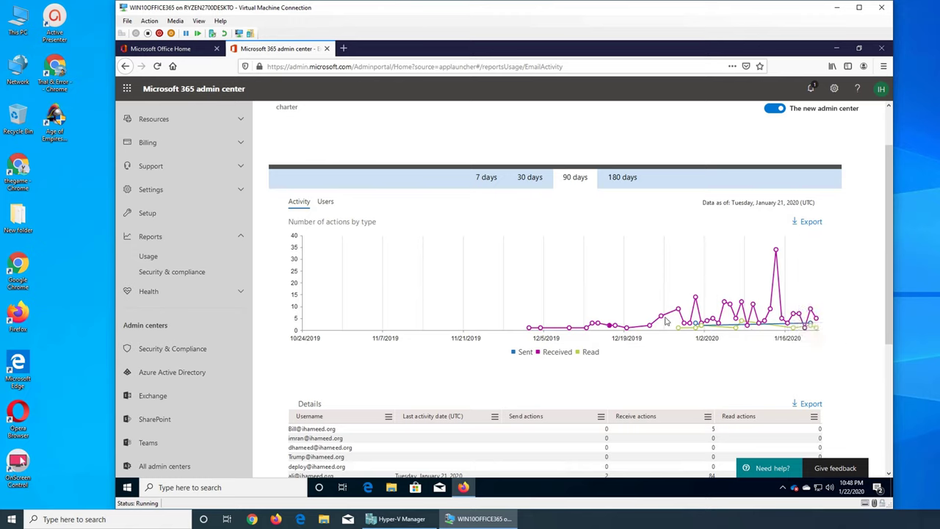
mouse_move(776, 255)
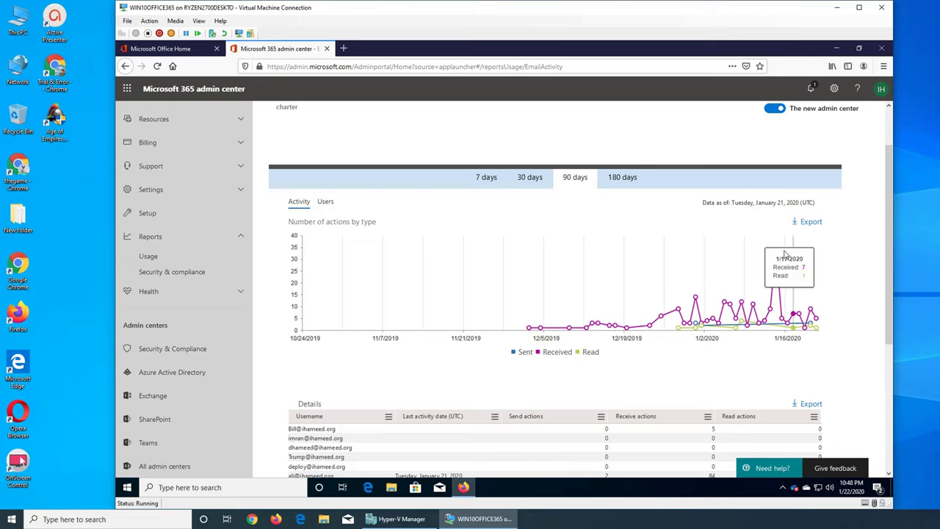
left_click(523, 355)
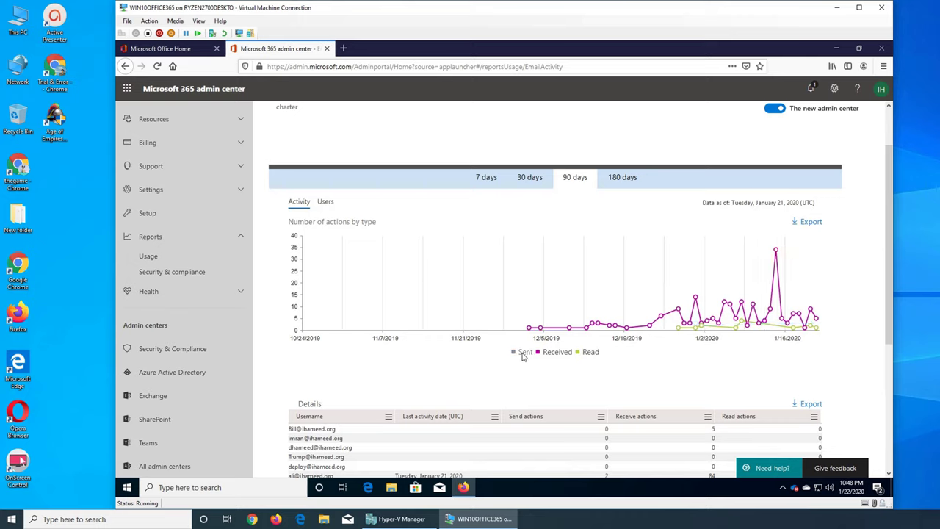
left_click(523, 353)
left_click(554, 353)
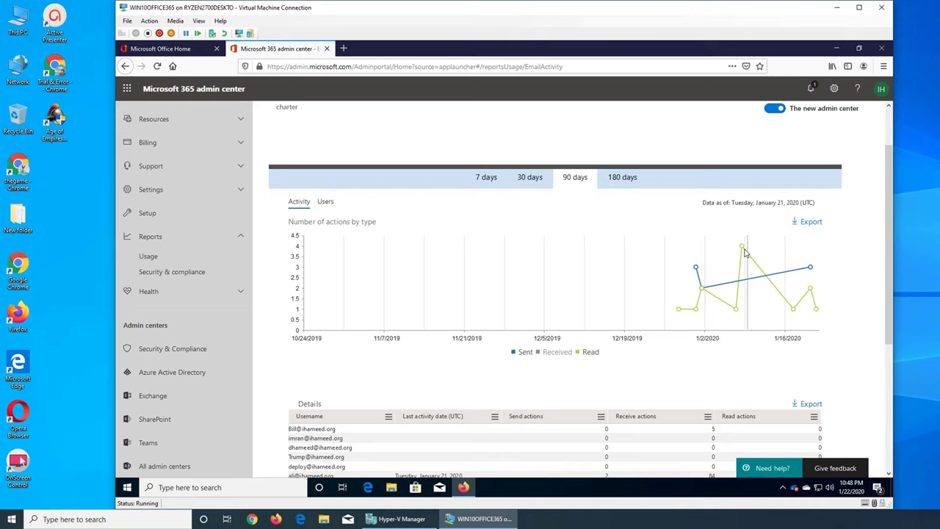
Step: Toggle the Sent, Received and Read legend entries until only the Read line is plotted
mouse_move(698, 270)
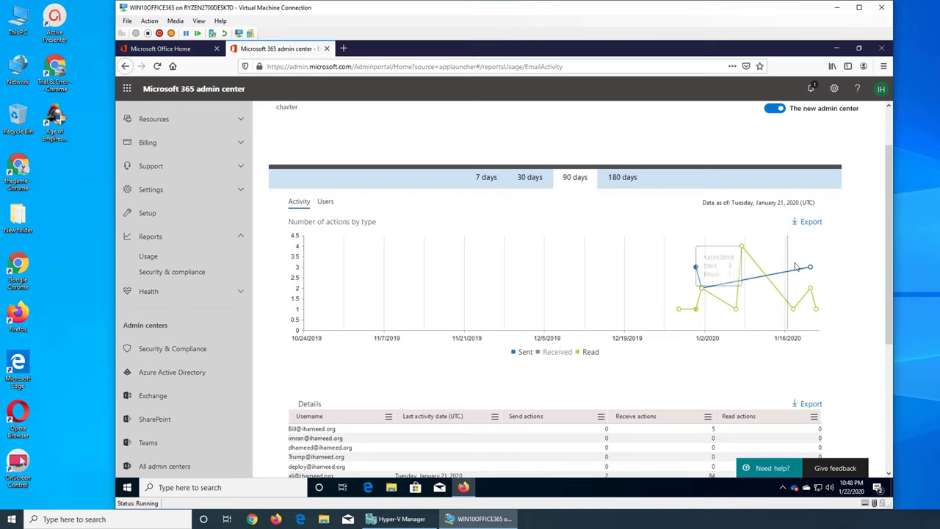
mouse_move(807, 268)
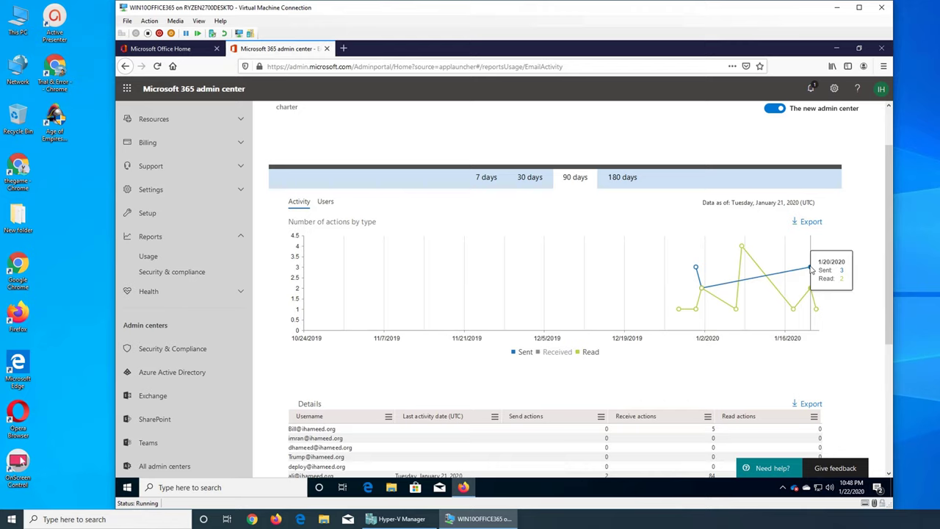
left_click(589, 351)
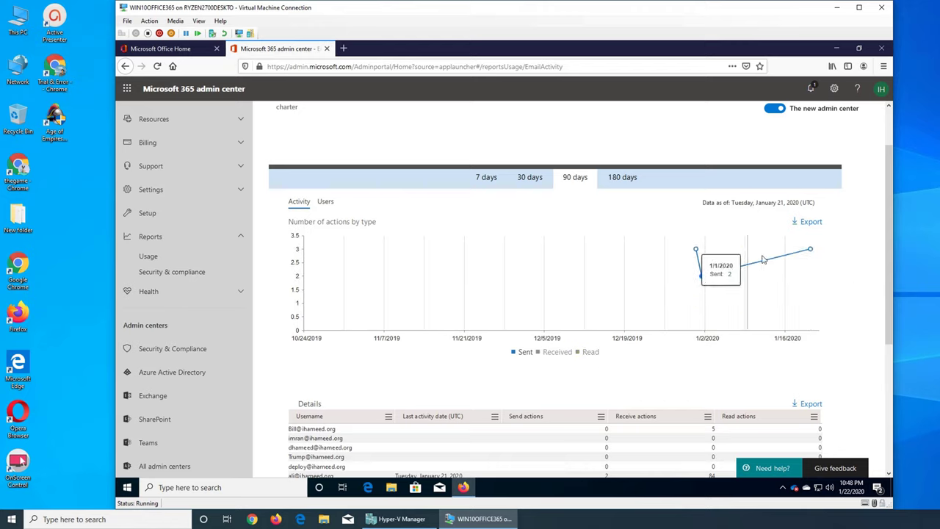
mouse_move(810, 251)
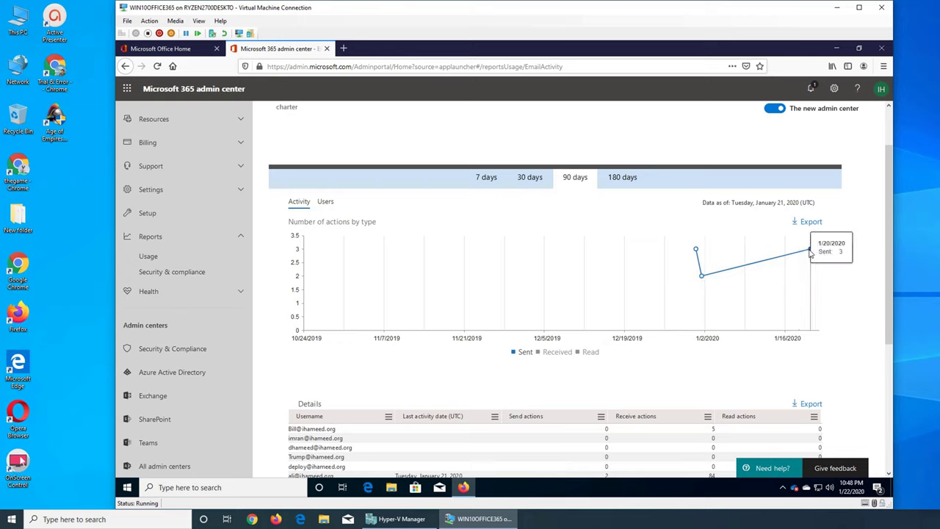
left_click(521, 353)
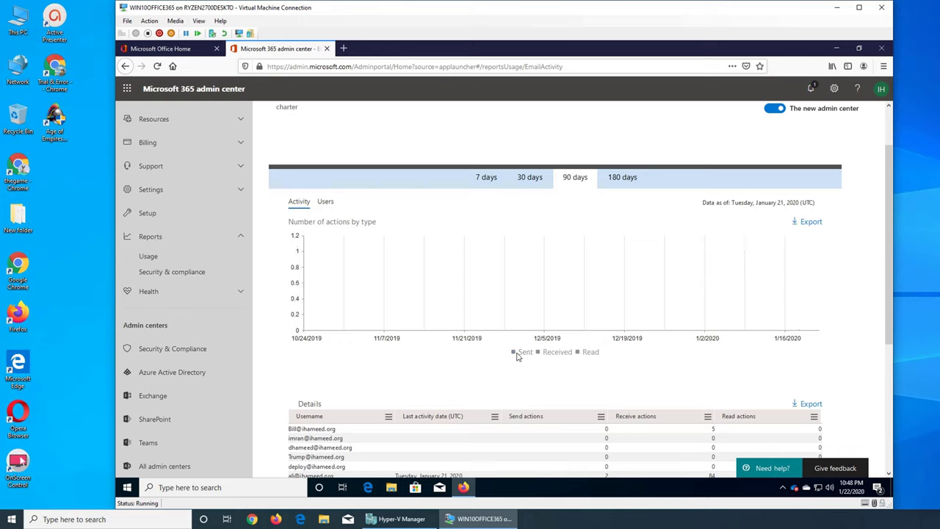
left_click(549, 353)
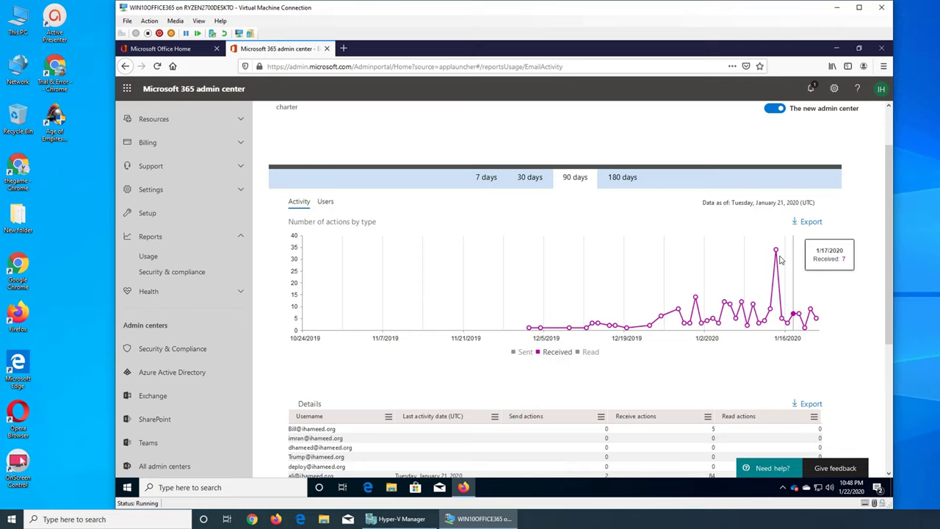
mouse_move(777, 253)
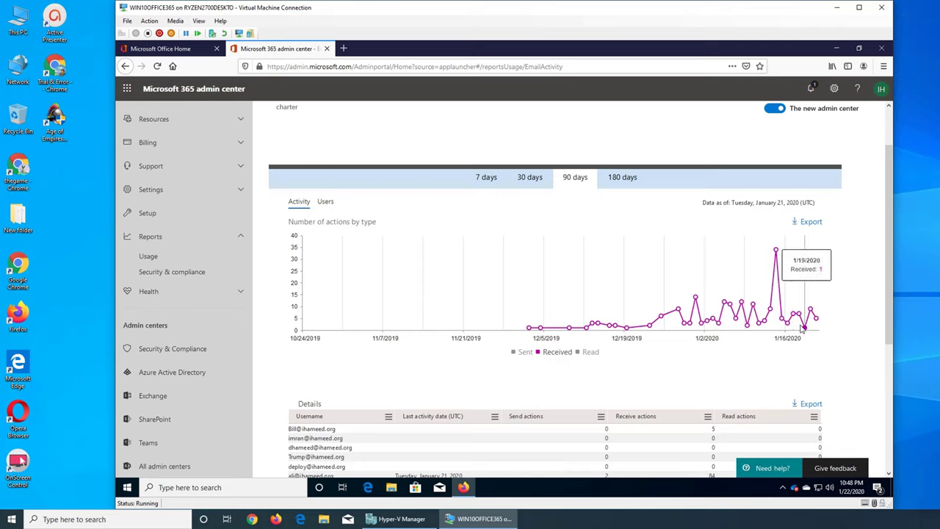
mouse_move(807, 331)
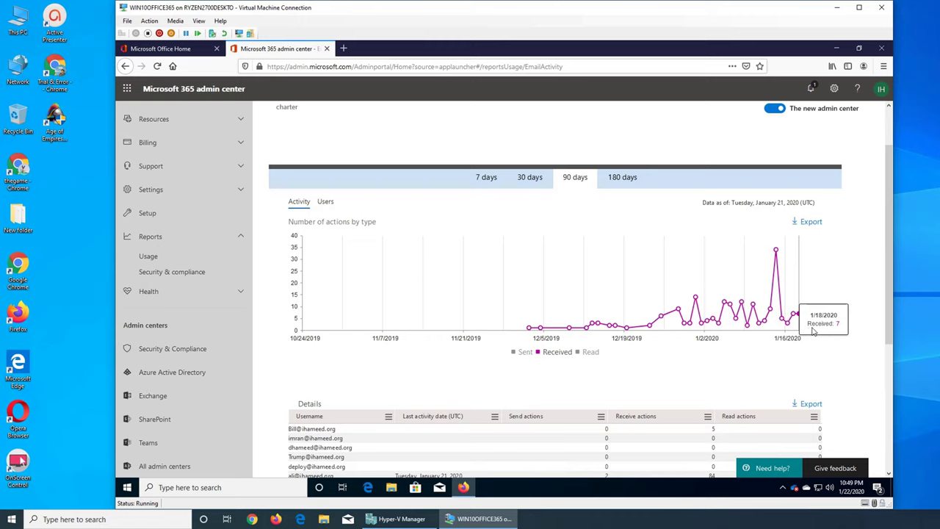
mouse_move(805, 304)
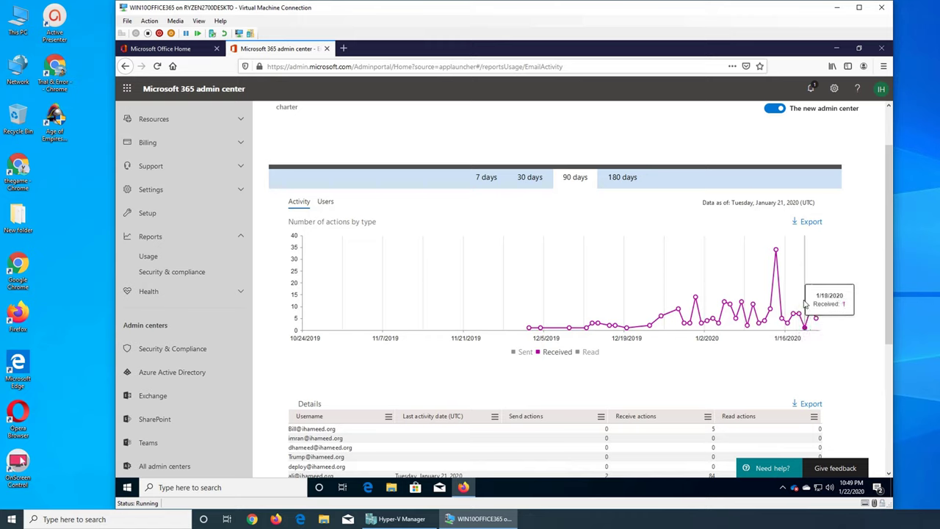
left_click(589, 352)
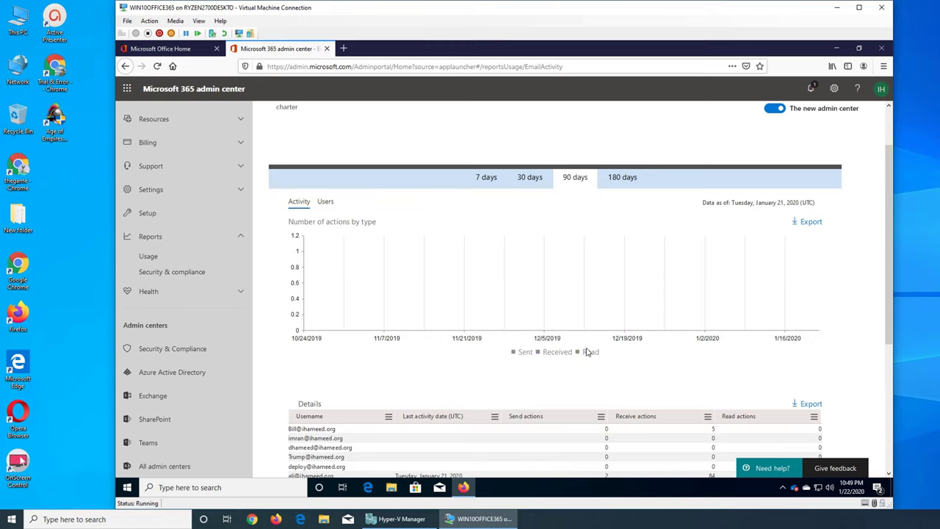
mouse_move(741, 251)
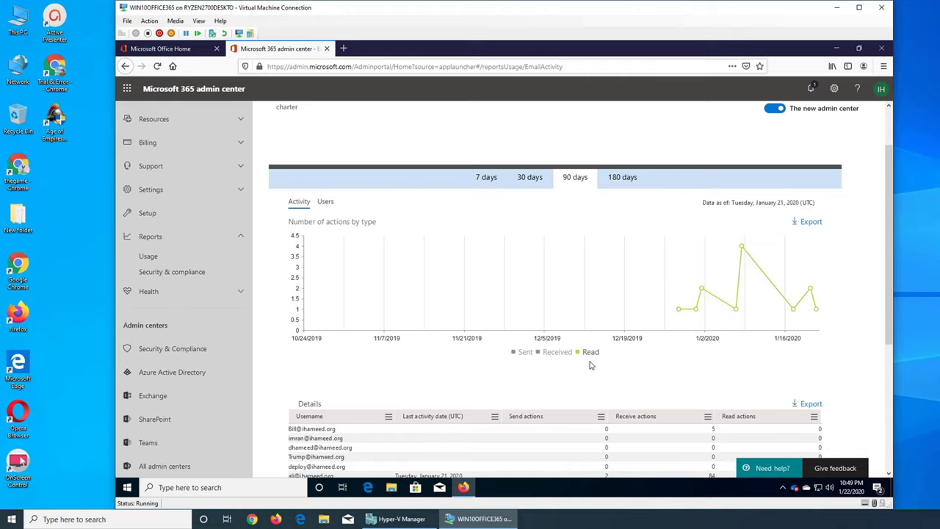
scroll(591, 365, "down", 3)
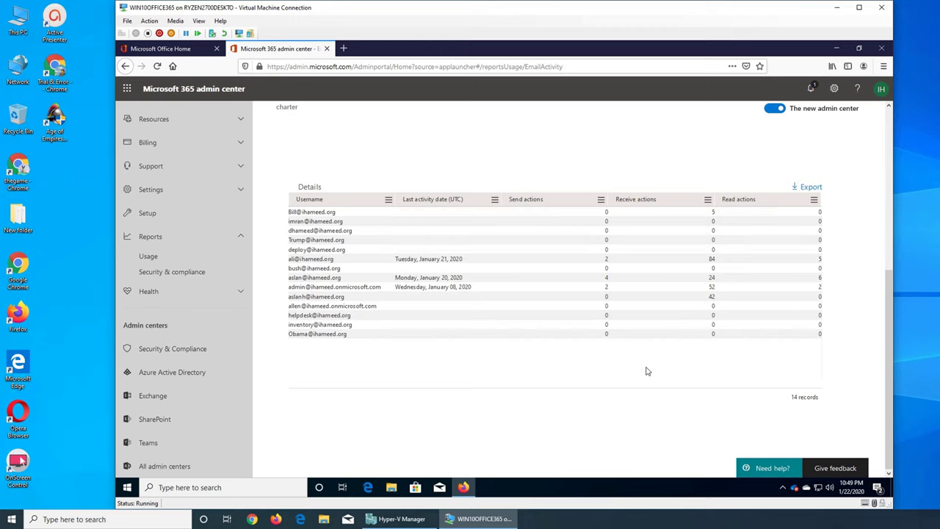
scroll(396, 169, "up", 5)
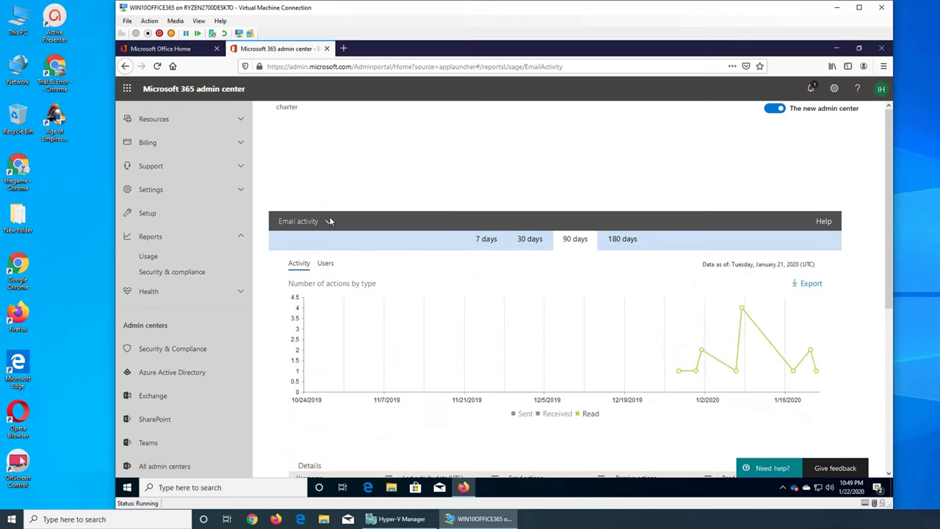
Step: Switch to Exchange > Email app usage and review its Outlook app chart and user table
left_click(327, 222)
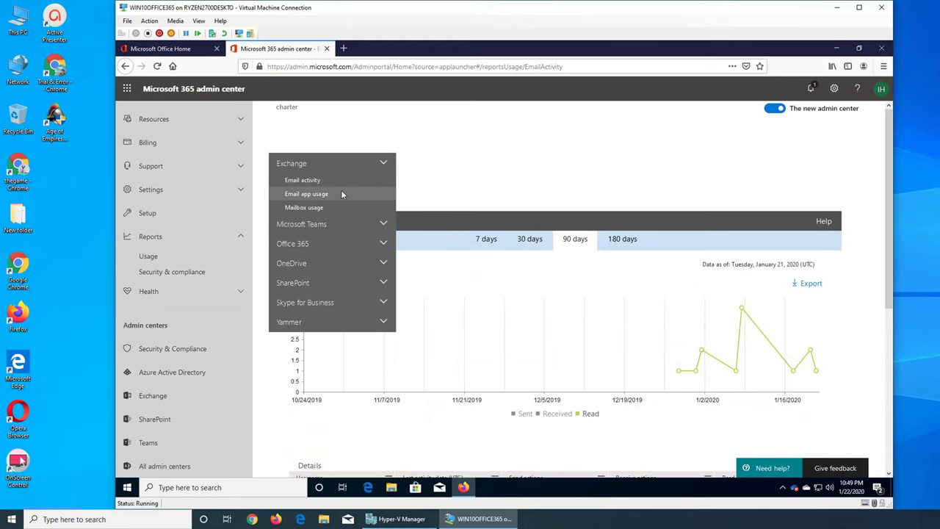
left_click(341, 193)
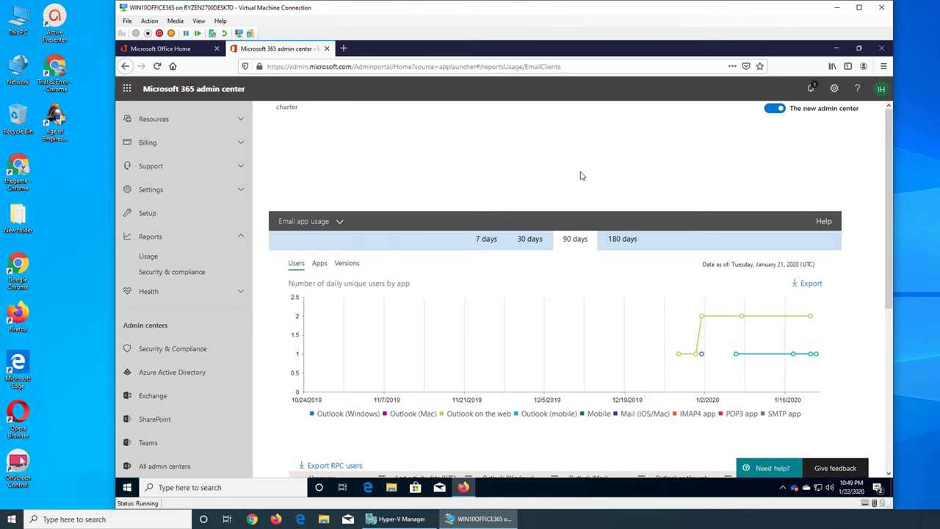
scroll(580, 177, "down", 3)
mouse_move(707, 214)
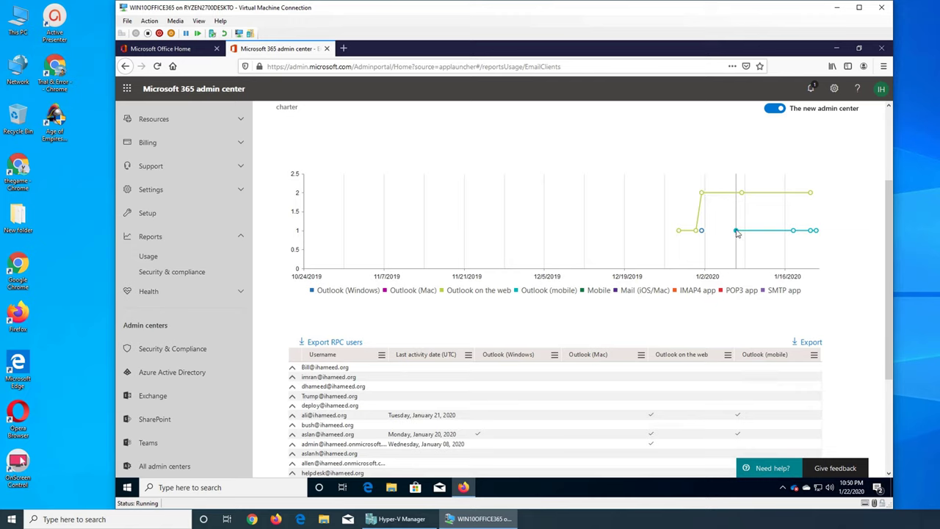
mouse_move(737, 233)
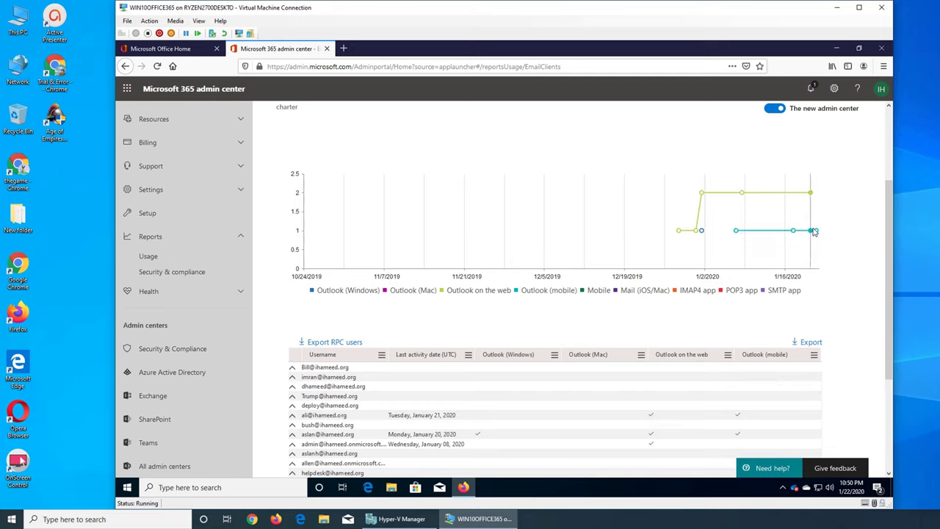
mouse_move(822, 234)
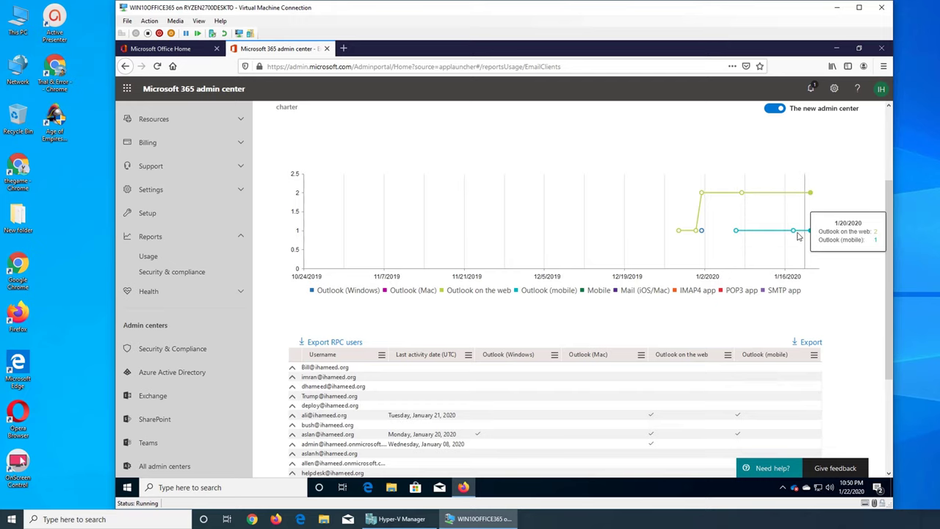
mouse_move(703, 233)
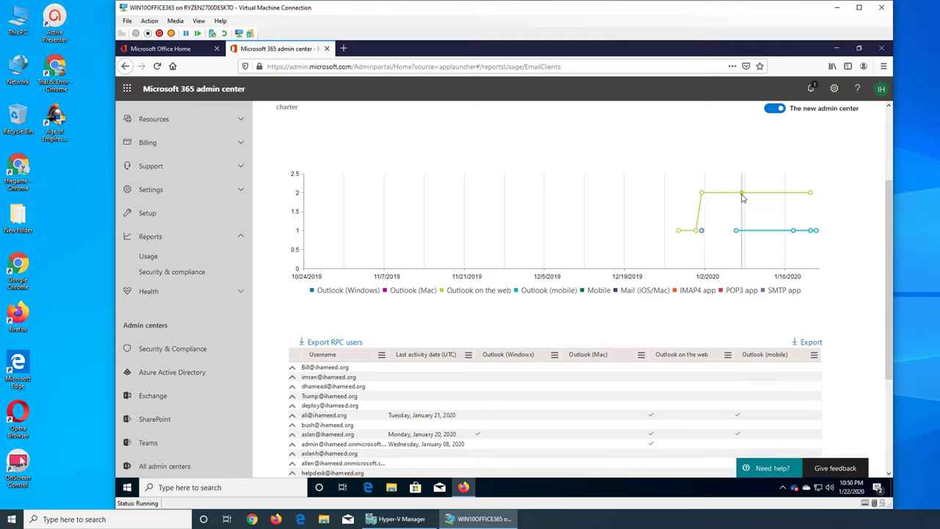
mouse_move(740, 195)
scroll(521, 339, "down", 3)
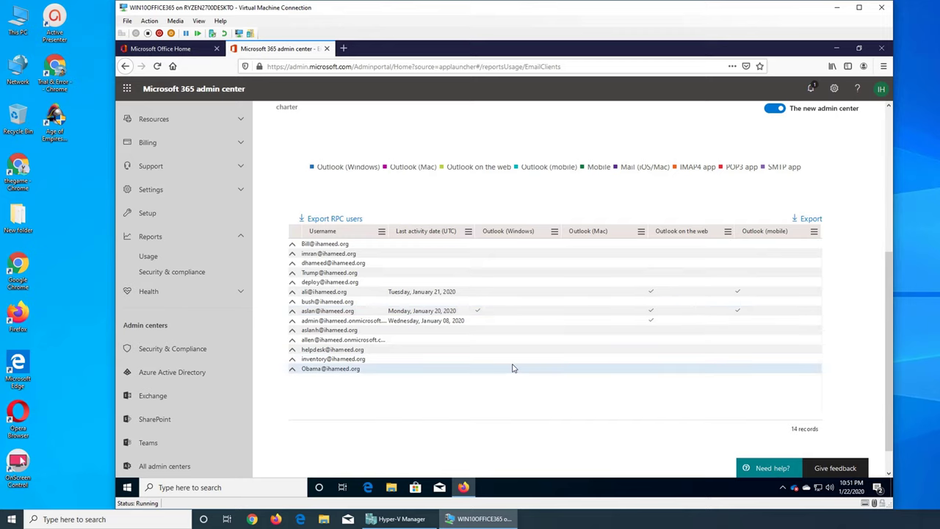
scroll(588, 246, "up", 3)
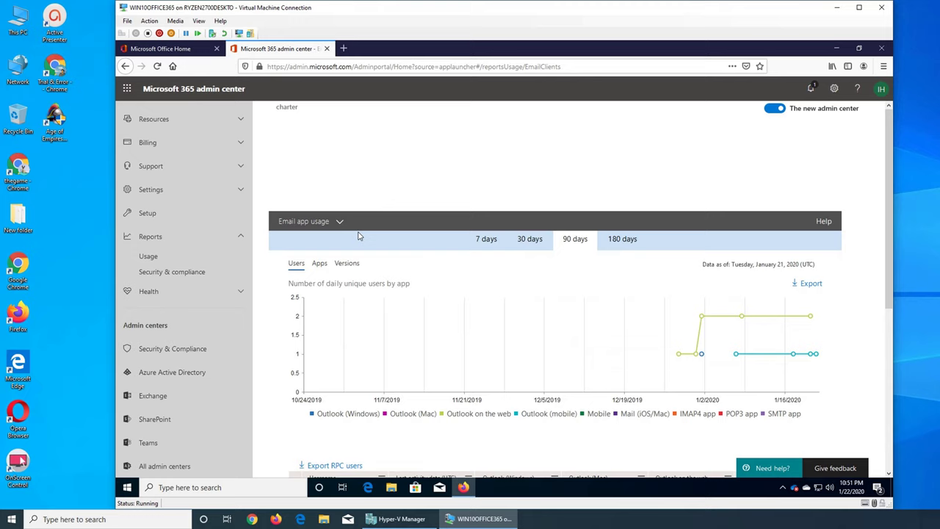
left_click(325, 221)
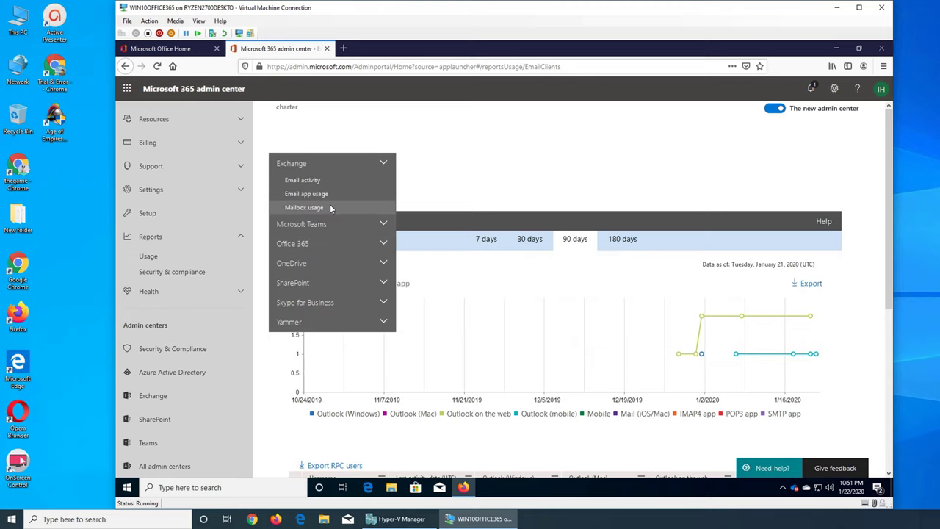
left_click(331, 208)
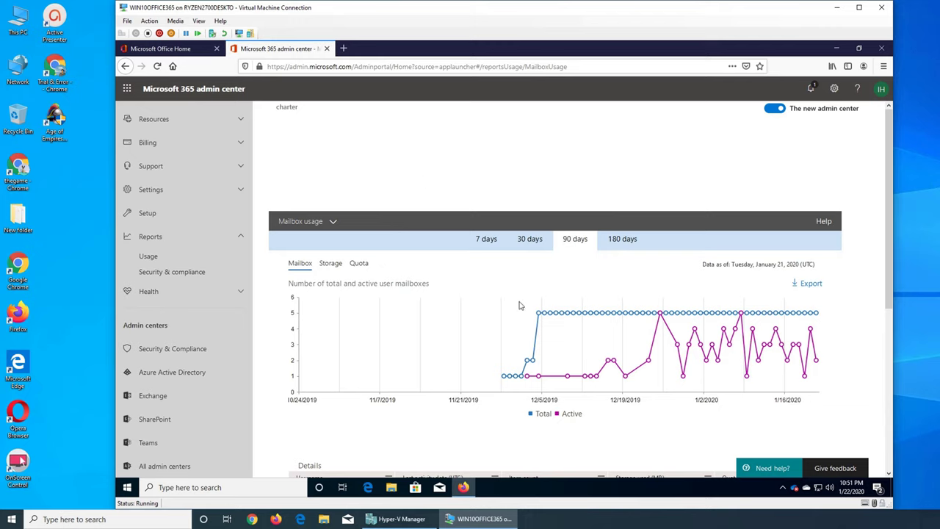
mouse_move(549, 323)
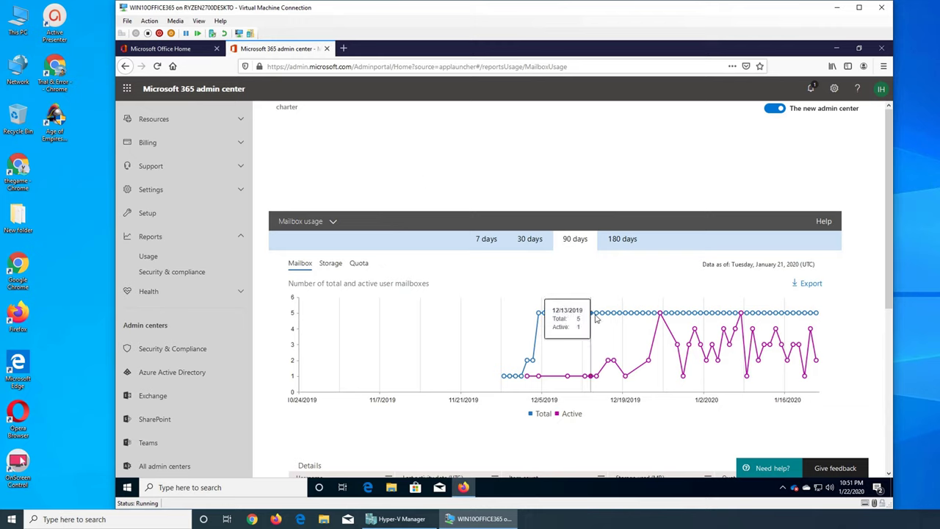
mouse_move(612, 318)
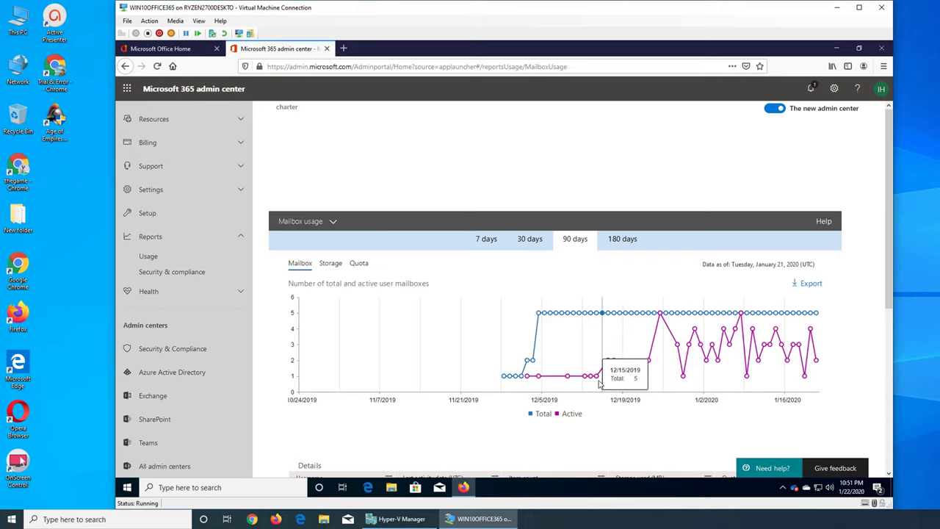
mouse_move(598, 383)
mouse_move(606, 362)
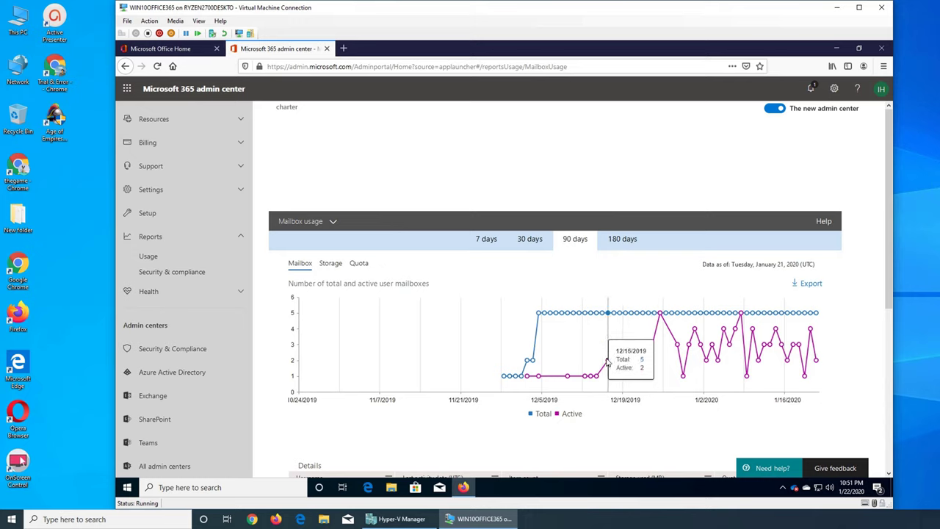
mouse_move(662, 323)
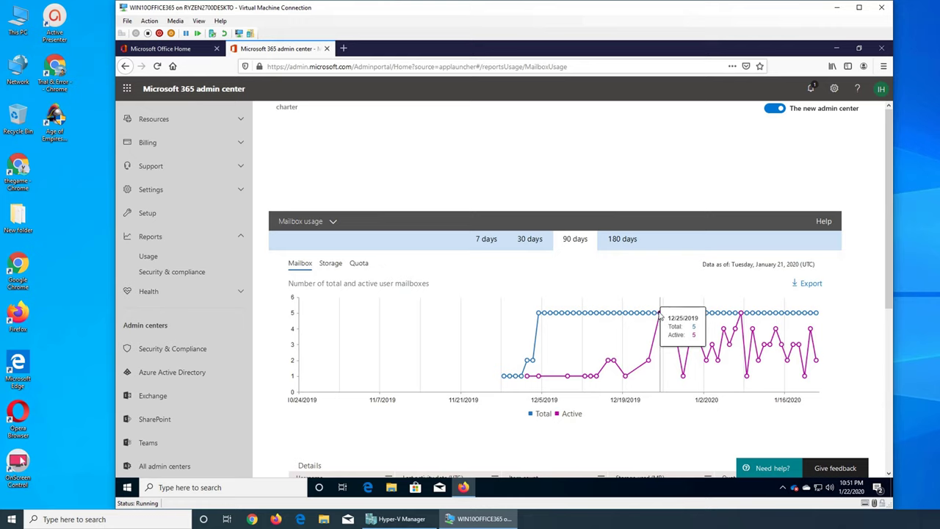
mouse_move(738, 320)
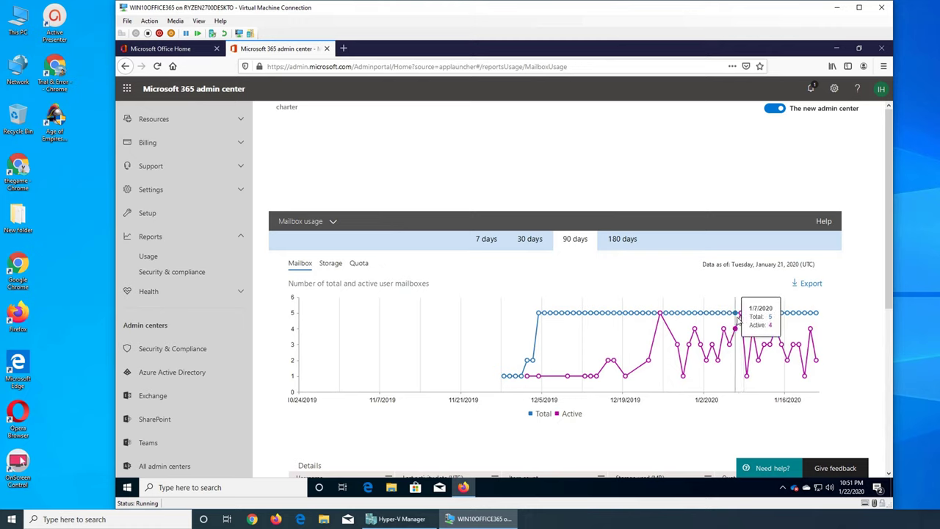
mouse_move(747, 376)
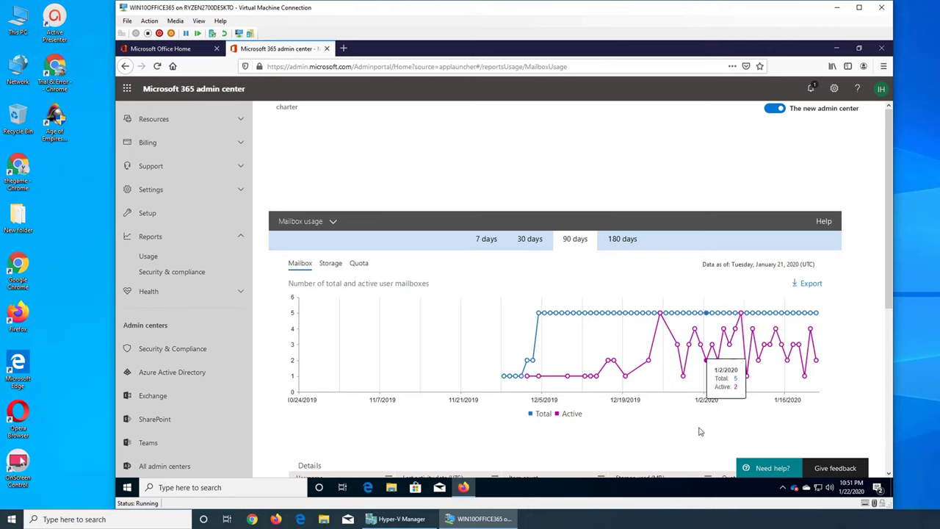
scroll(679, 421, "down", 5)
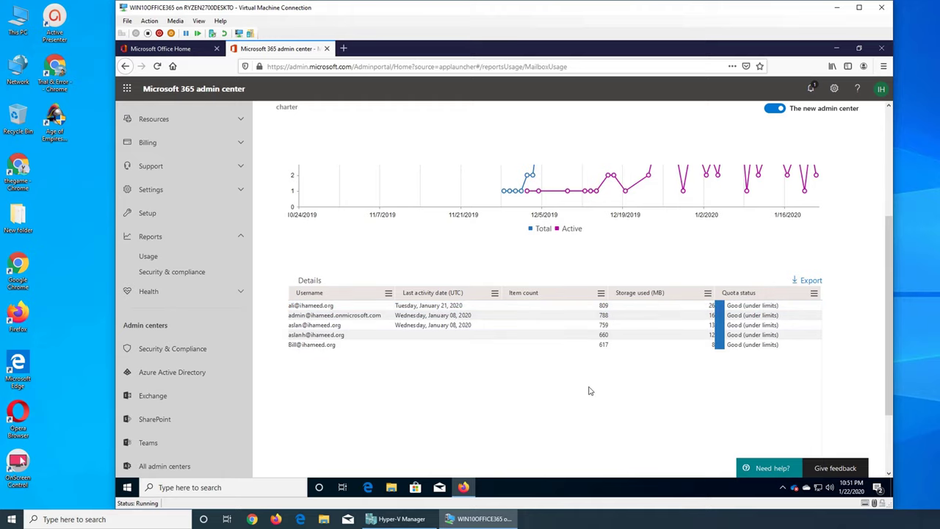
Step: Choose Office 365 > Activations and scroll through its Details table of Windows activations
scroll(400, 212, "up", 3)
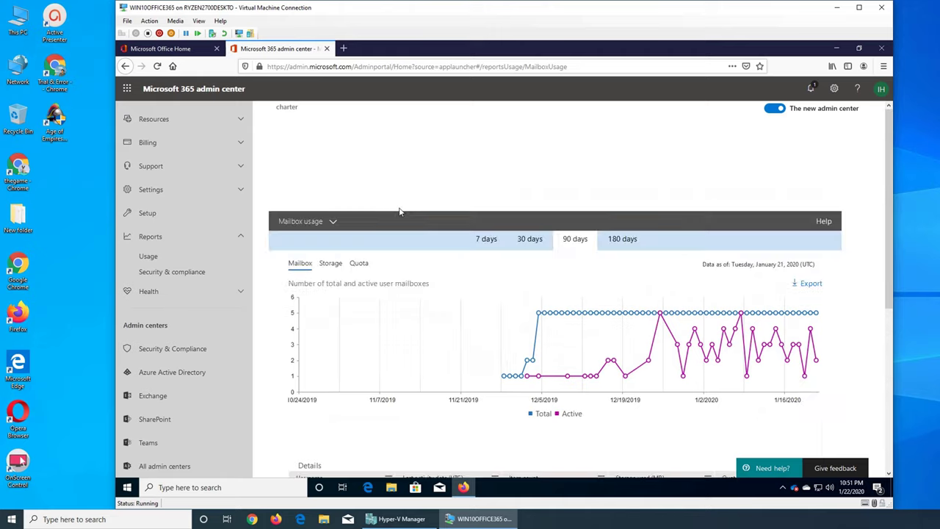
left_click(330, 221)
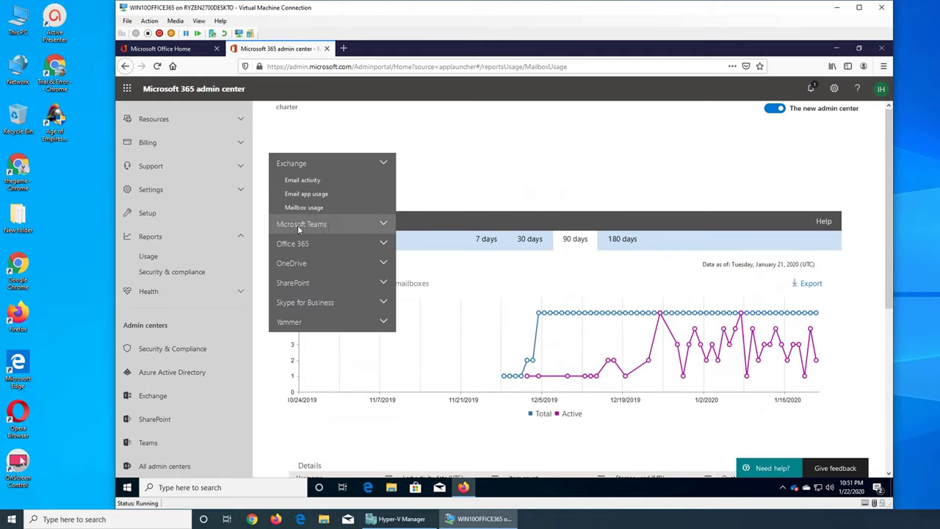
left_click(329, 224)
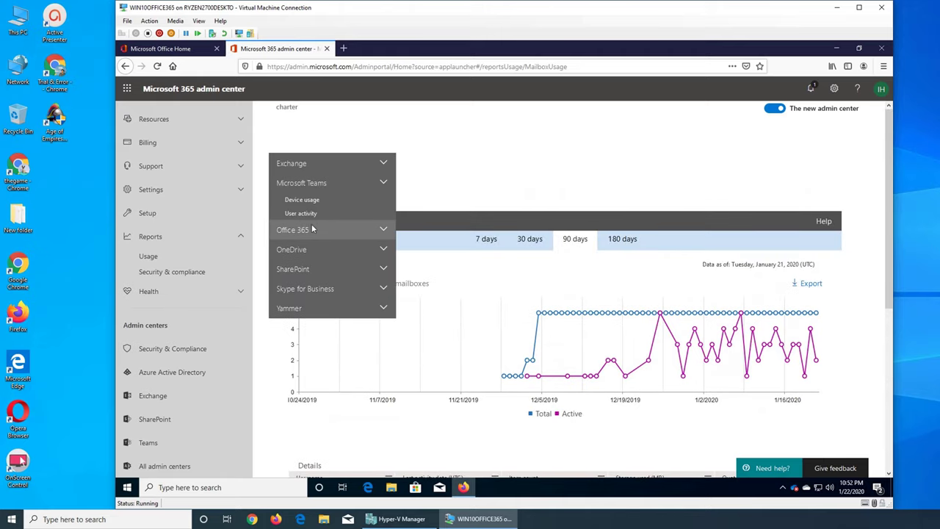
left_click(316, 230)
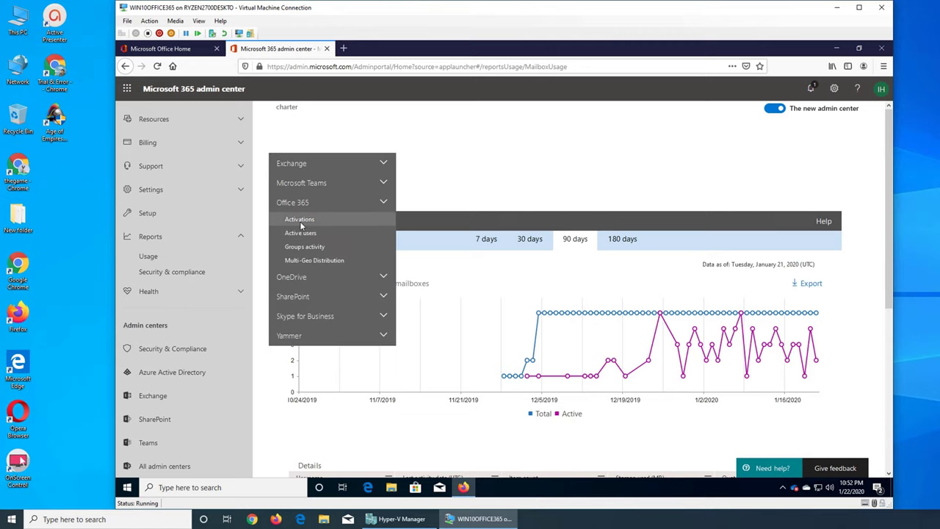
left_click(300, 220)
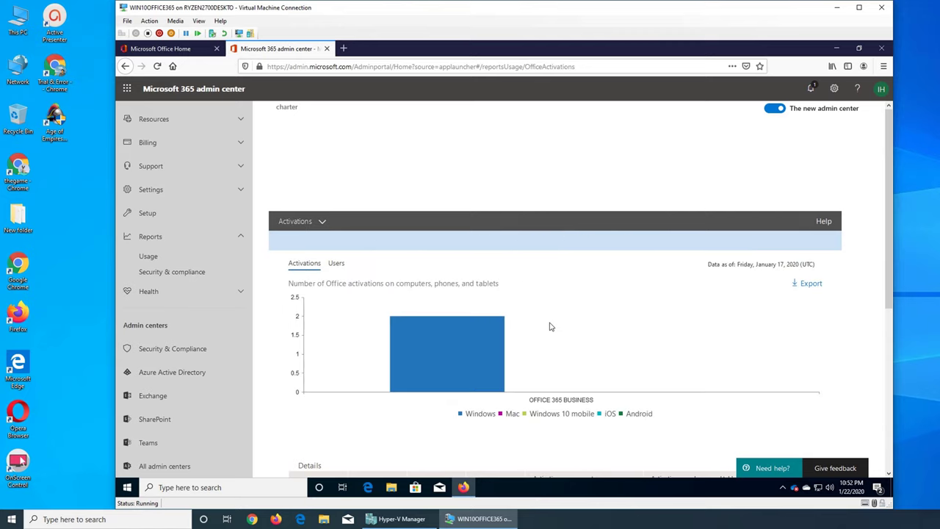
mouse_move(450, 353)
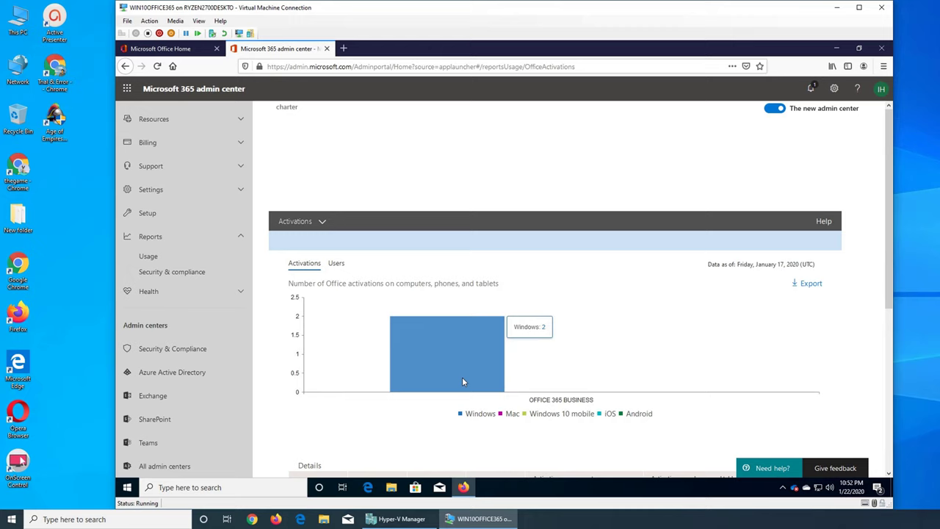
scroll(496, 399, "down", 3)
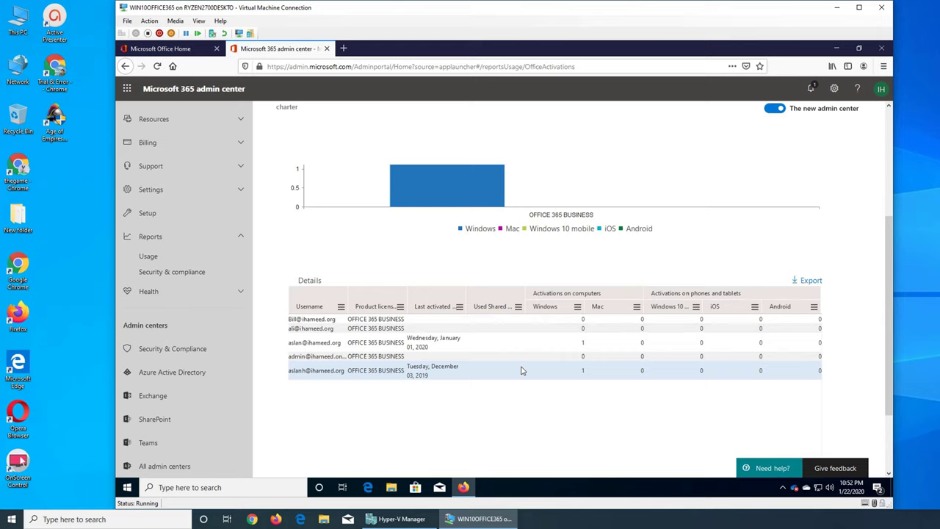
scroll(513, 267, "up", 3)
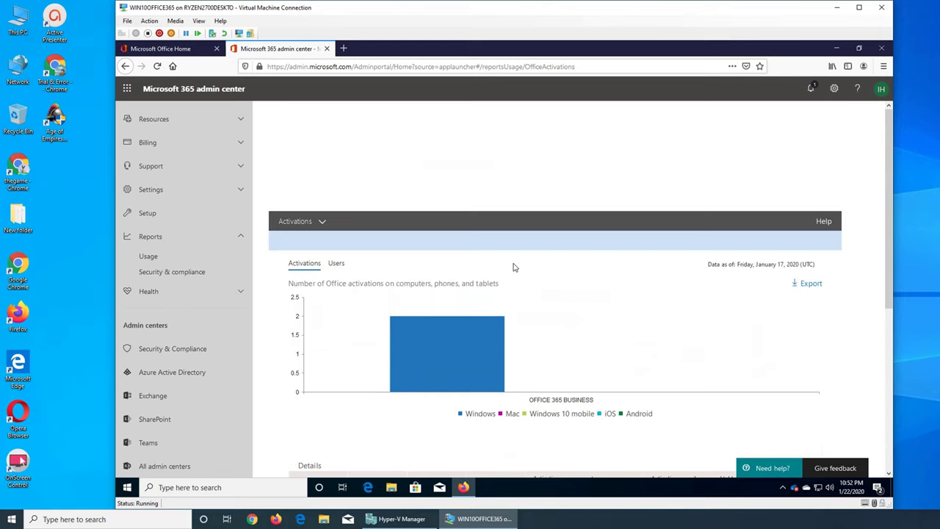
Step: Open Office 365 > Active users and toggle the Microsoft Teams series off and back on
left_click(322, 221)
left_click(335, 236)
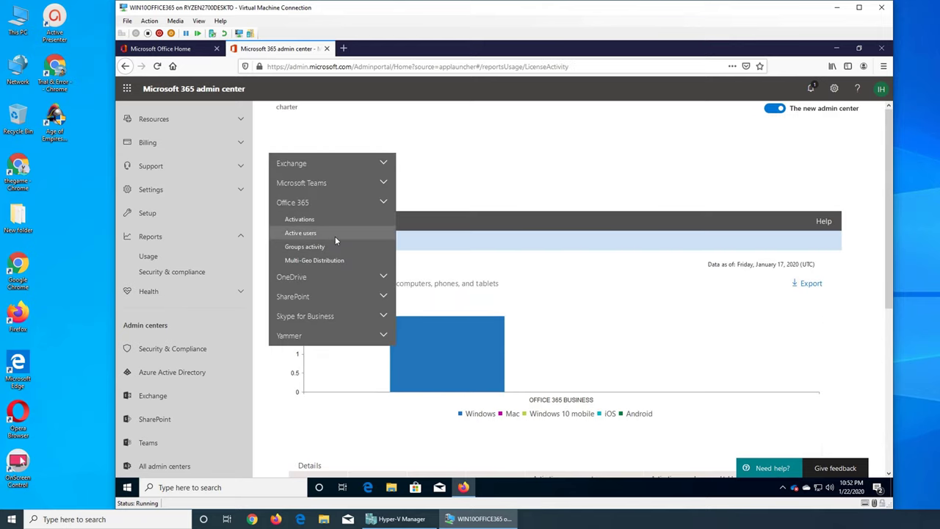
left_click(334, 236)
scroll(453, 299, "down", 3)
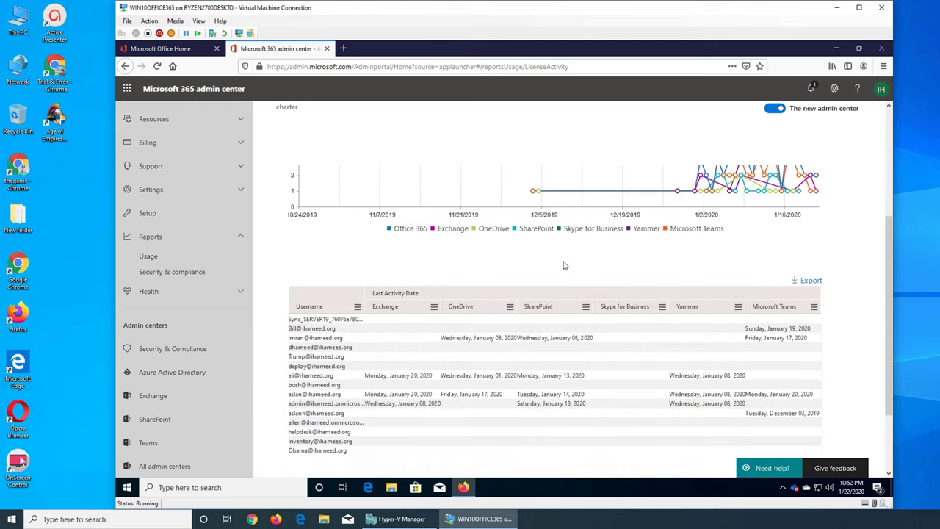
scroll(563, 265, "up", 3)
mouse_move(736, 316)
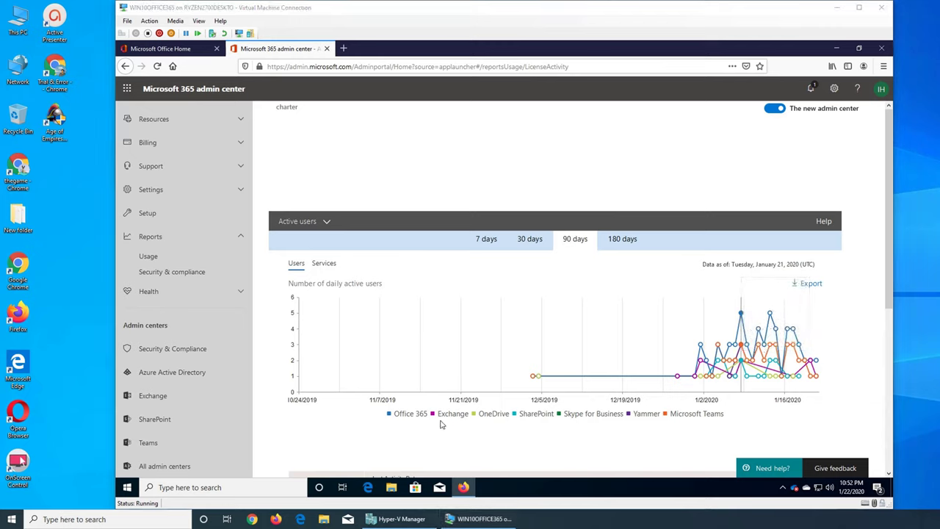
left_click(691, 415)
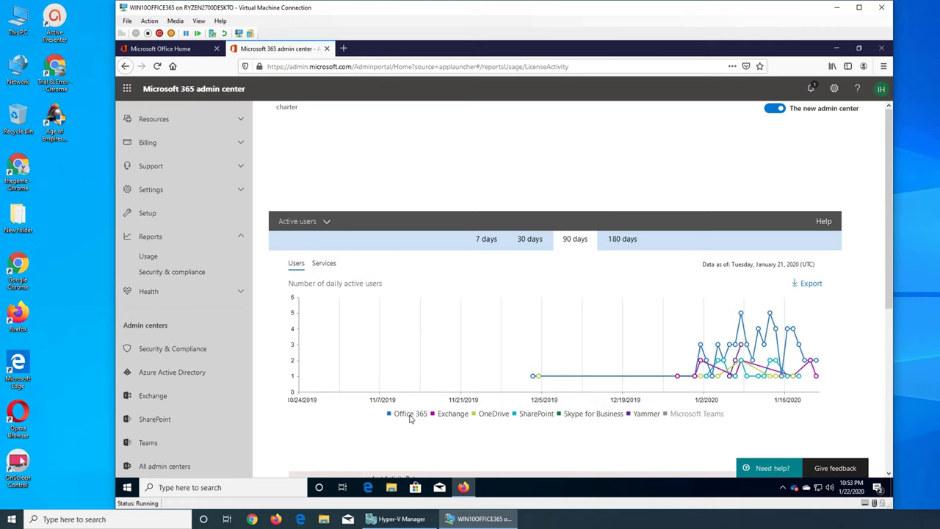
left_click(692, 416)
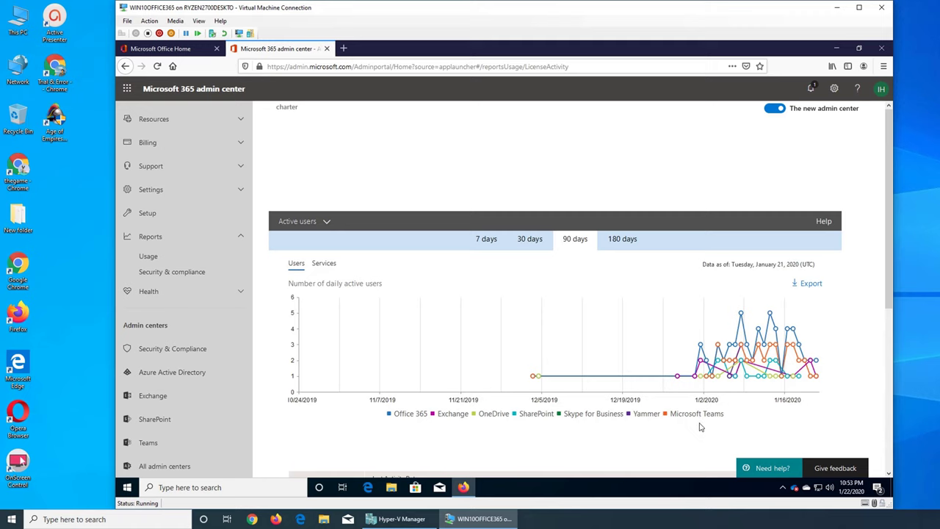
Step: Scroll through the Active users table of 15 records, widening the VM window to the screen edge
scroll(699, 424, "down", 3)
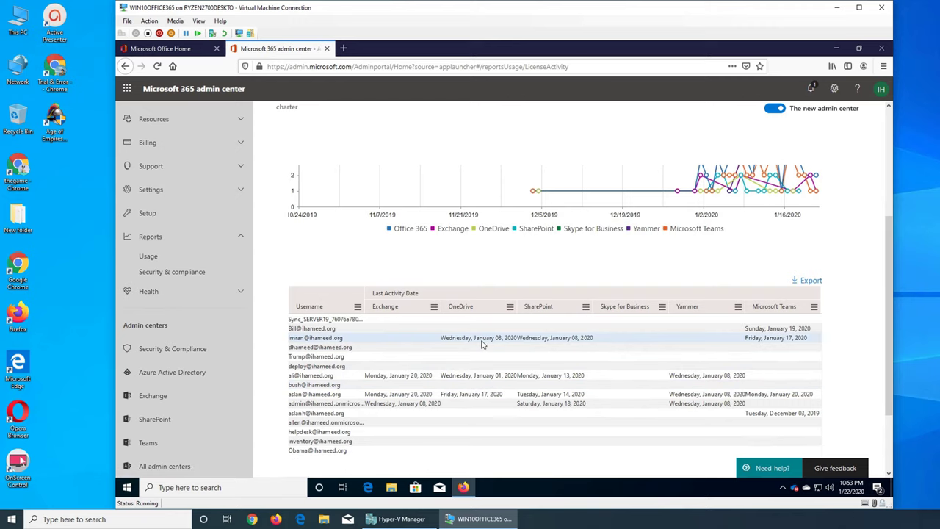
scroll(798, 375, "down", 3)
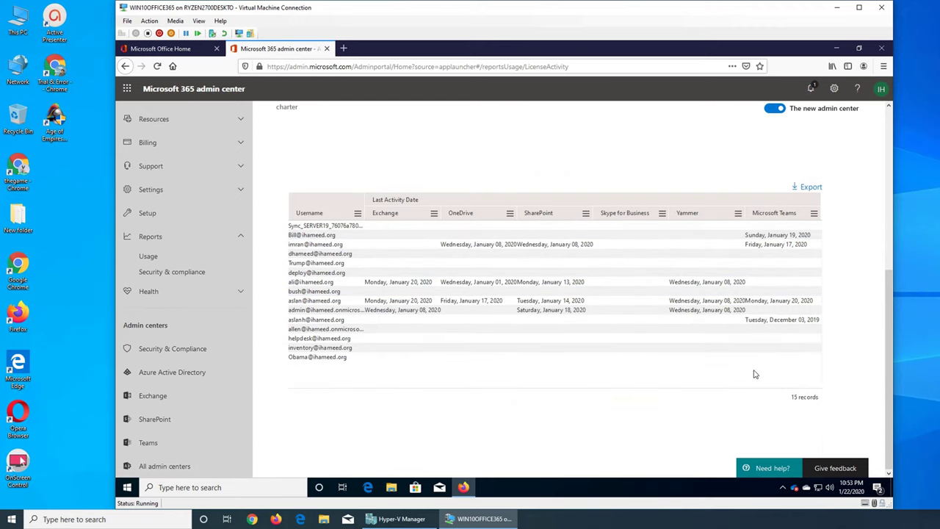
middle_click(752, 369)
left_click(764, 374)
scroll(847, 211, "up", 3)
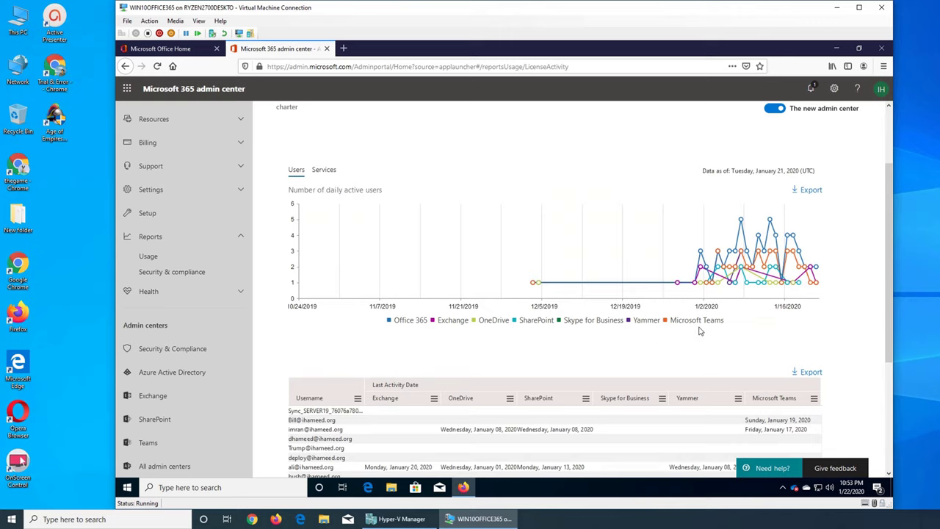
scroll(706, 344, "down", 3)
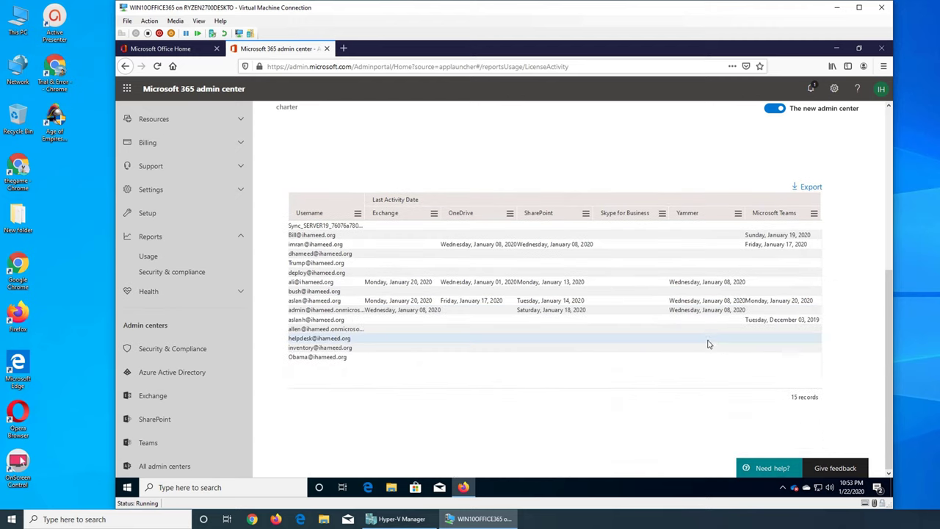
left_click_drag(894, 242, 938, 252)
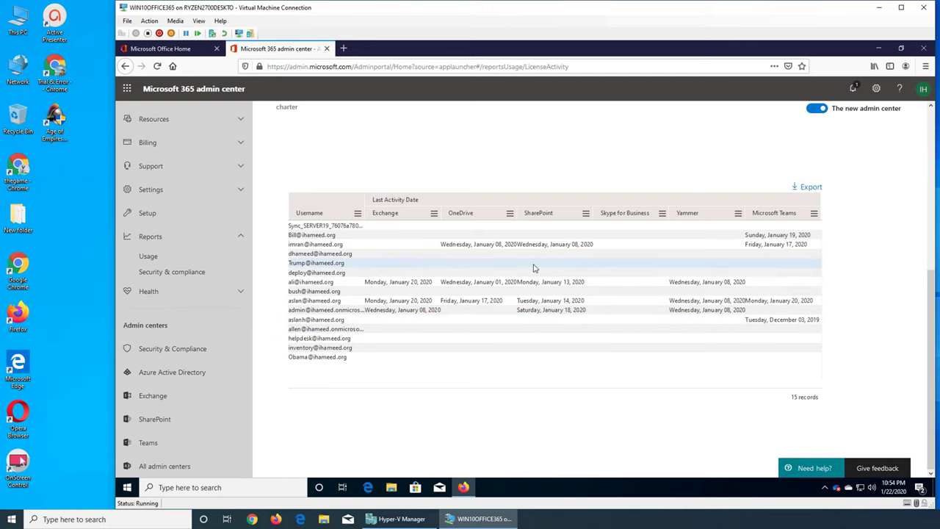
scroll(407, 185, "up", 5)
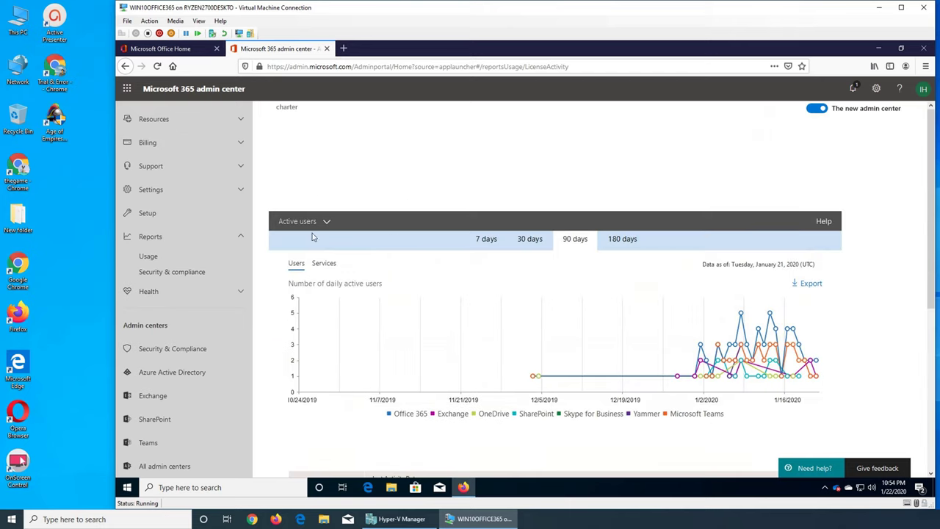
Step: Switch to the Office 365 groups activity report and review its 90-day chart of 6 groups
left_click(321, 221)
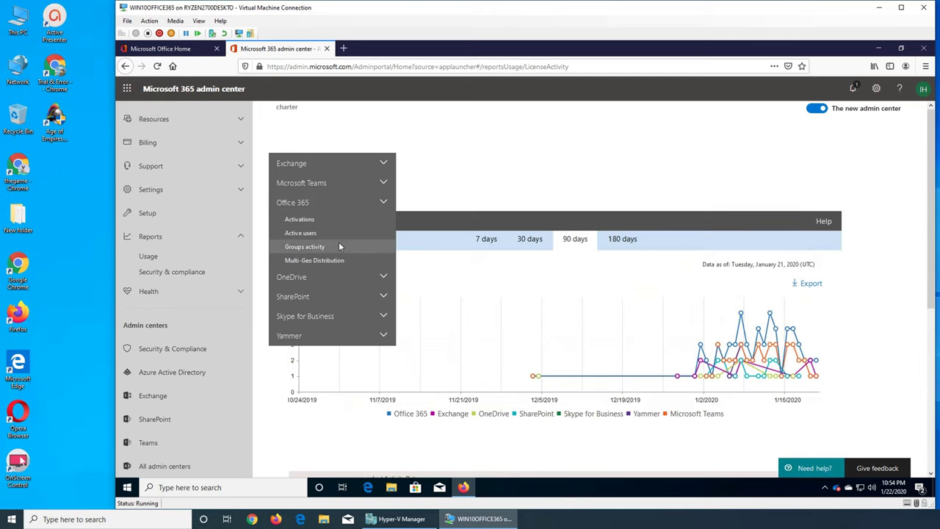
left_click(329, 247)
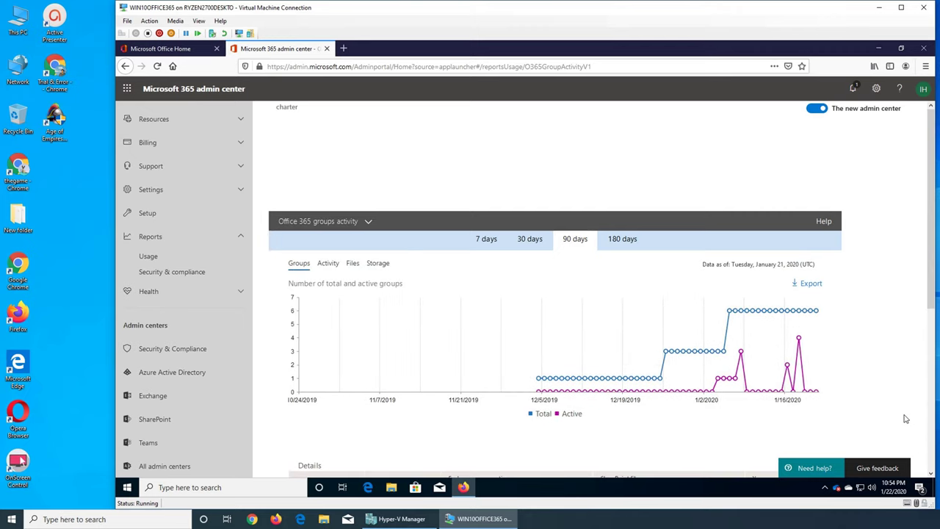
scroll(906, 418, "down", 5)
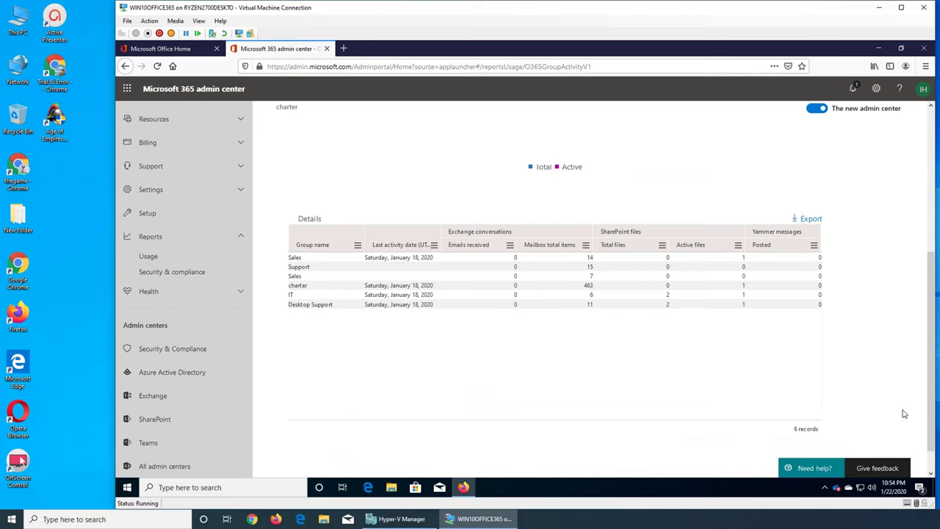
scroll(904, 415, "up", 2)
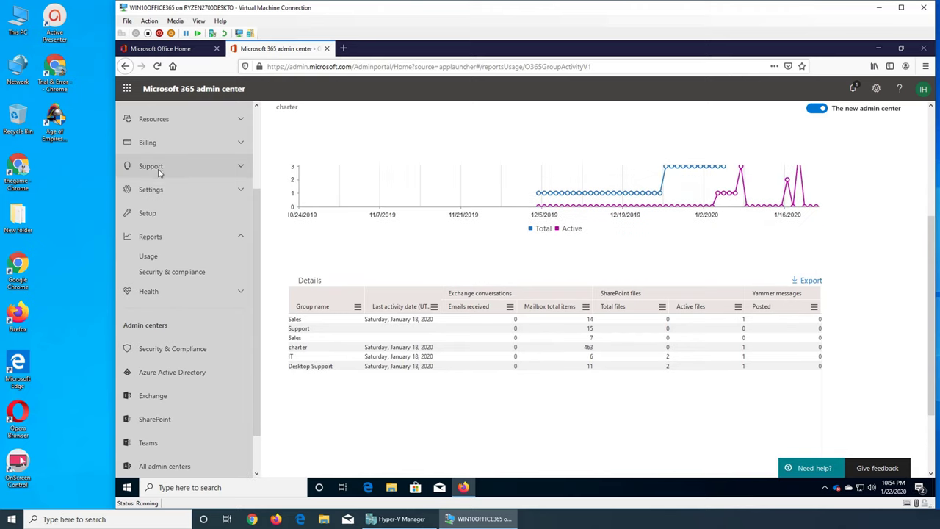
scroll(166, 169, "up", 2)
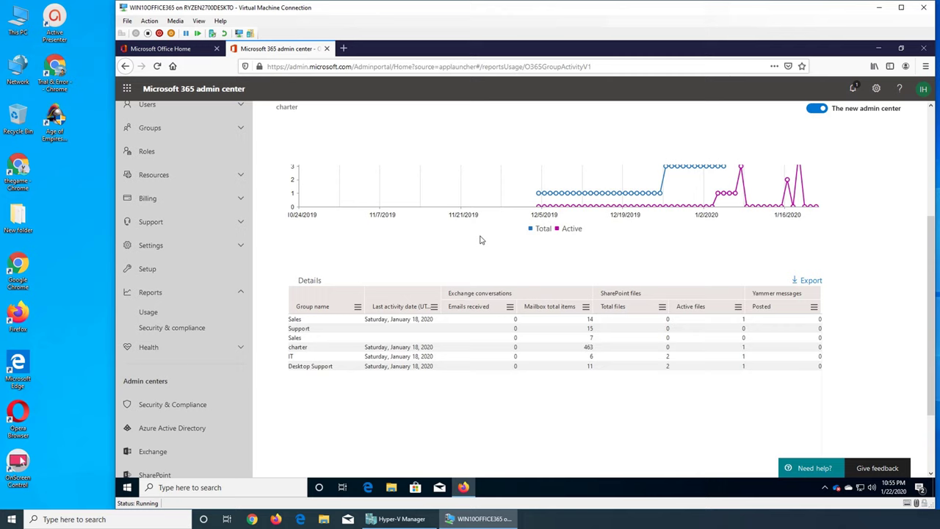
scroll(481, 240, "up", 3)
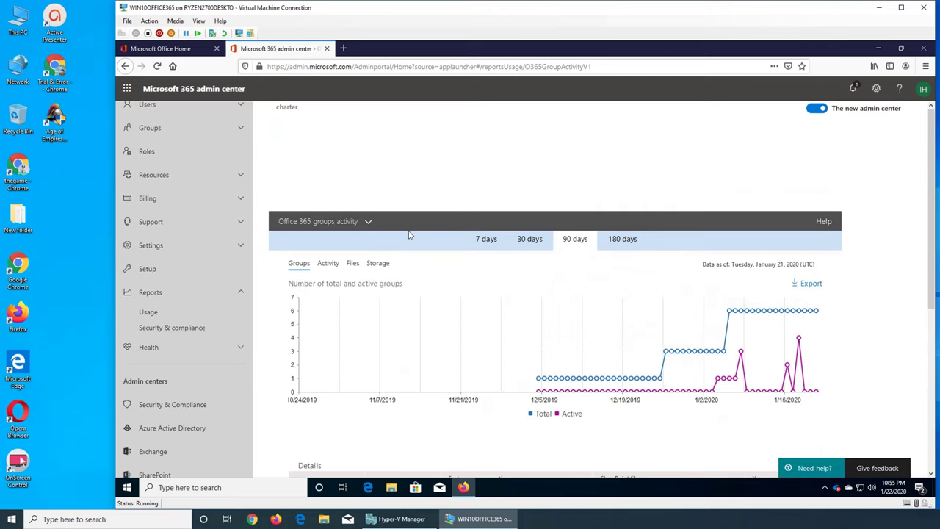
scroll(409, 235, "down", 2)
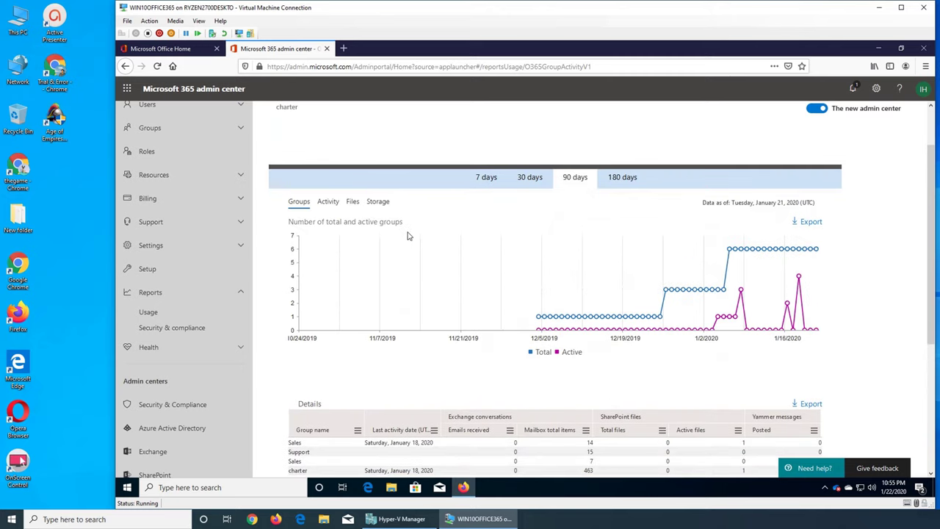
scroll(407, 235, "up", 2)
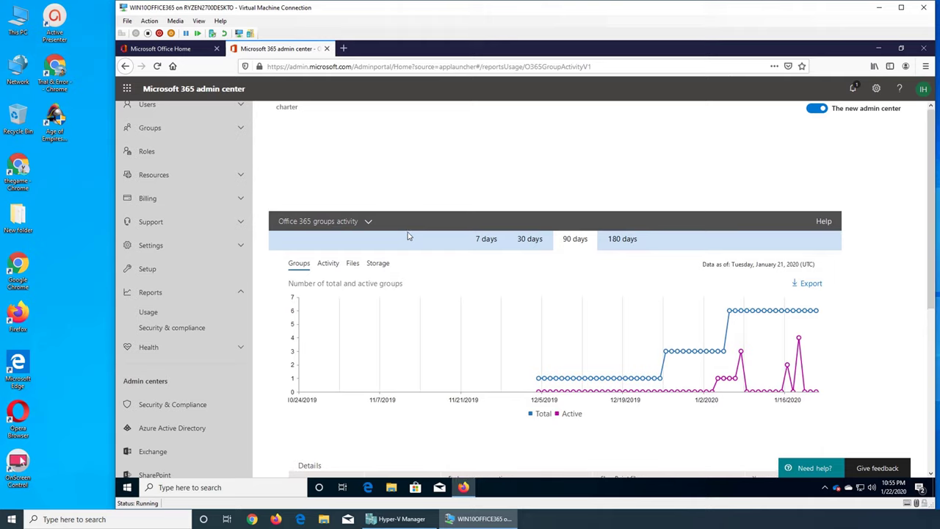
Step: Switch to the Office 365 Multi-Geo Distribution report, which shows no data
left_click(367, 224)
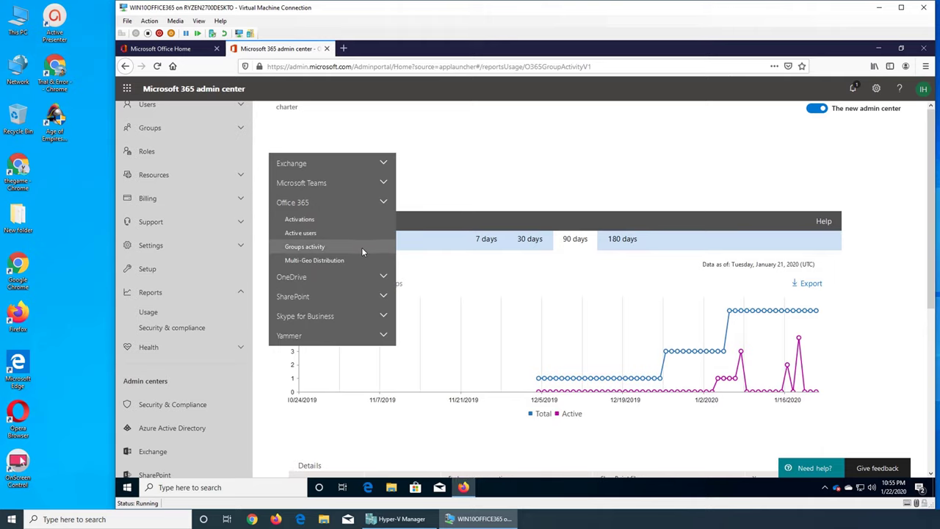
left_click(300, 261)
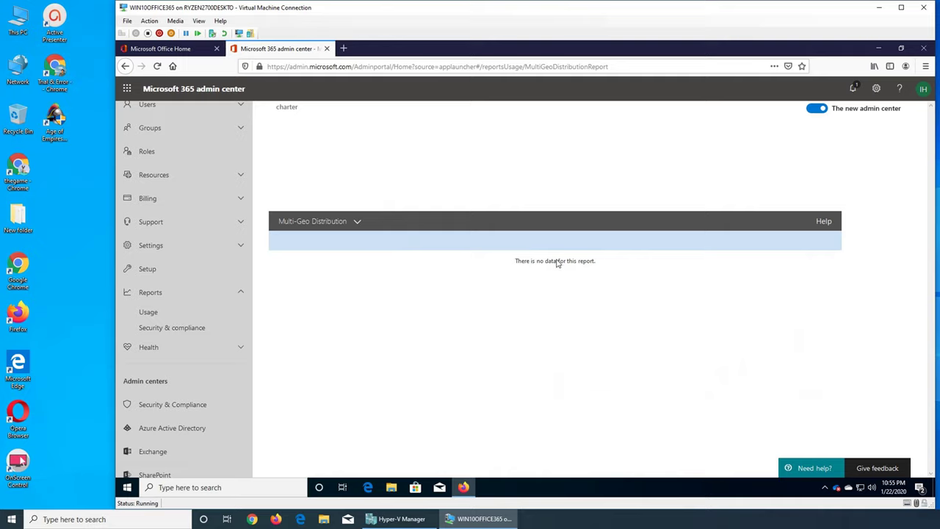
left_click(318, 227)
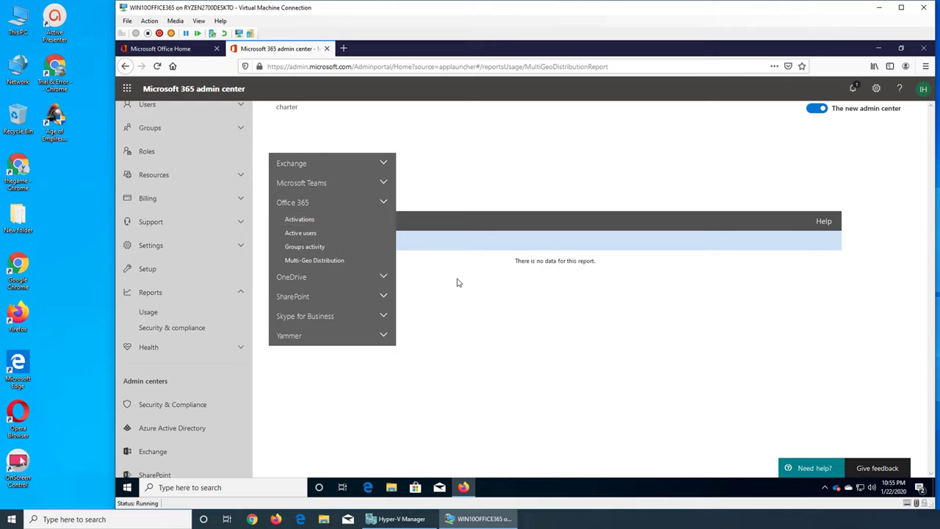
Step: View the OneDrive activity report's files-by-activity chart and its 15 user records
left_click(320, 274)
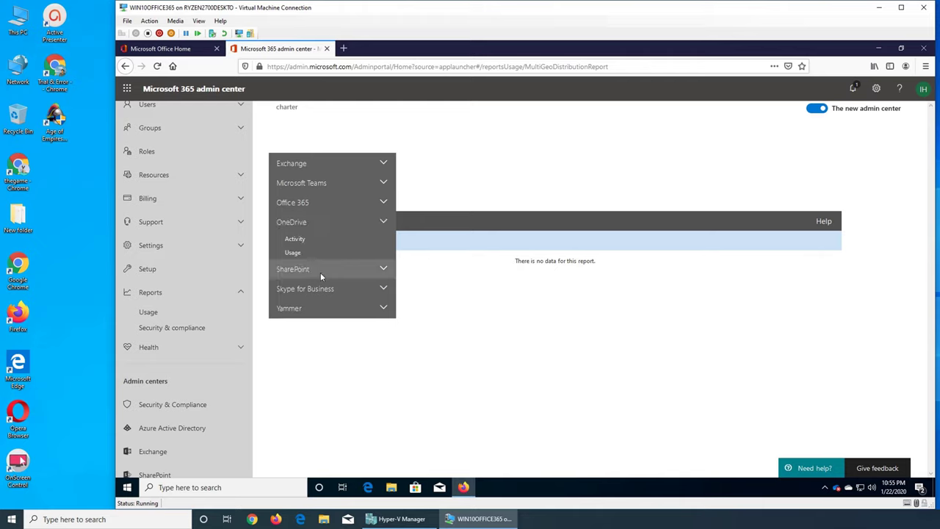
left_click(310, 238)
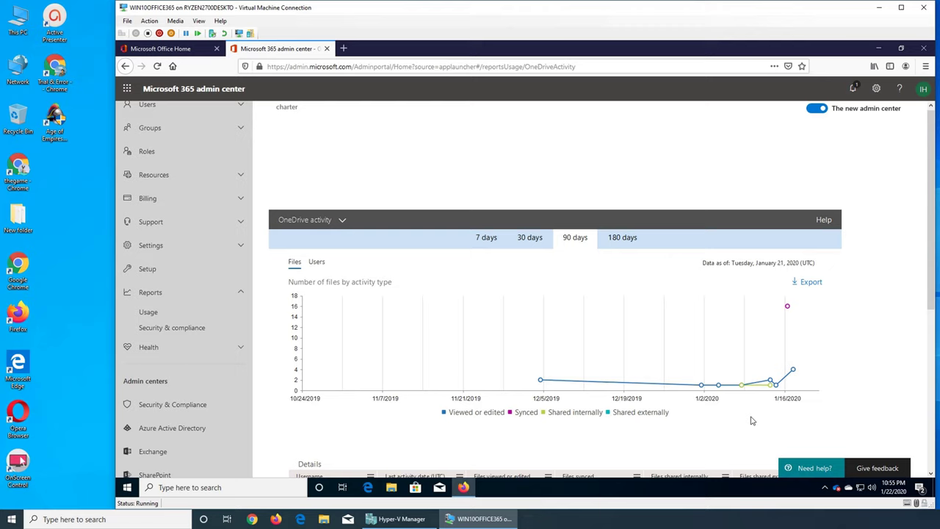
scroll(751, 420, "down", 3)
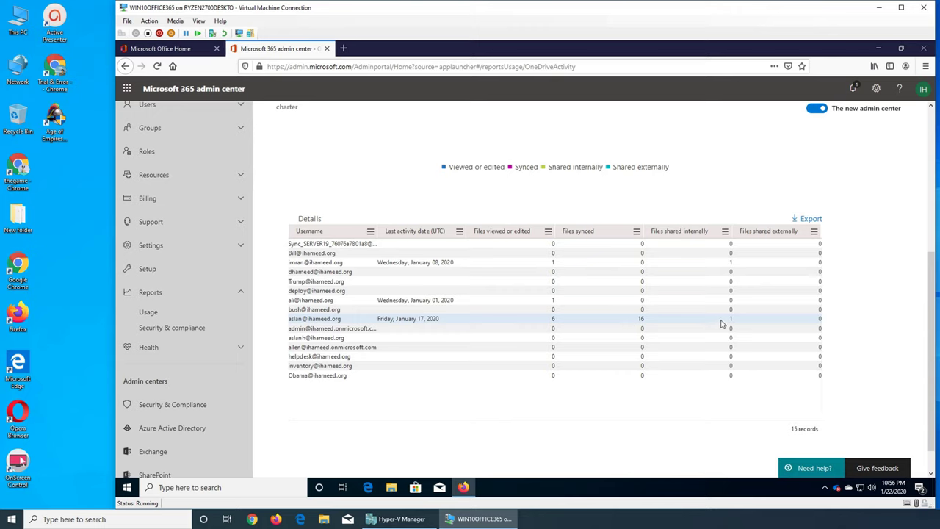
left_click(531, 365)
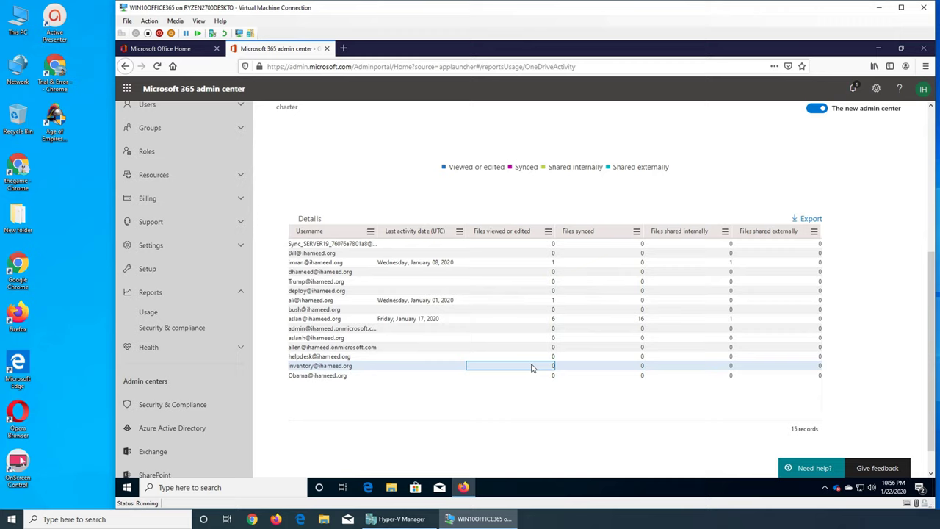
scroll(390, 187, "up", 3)
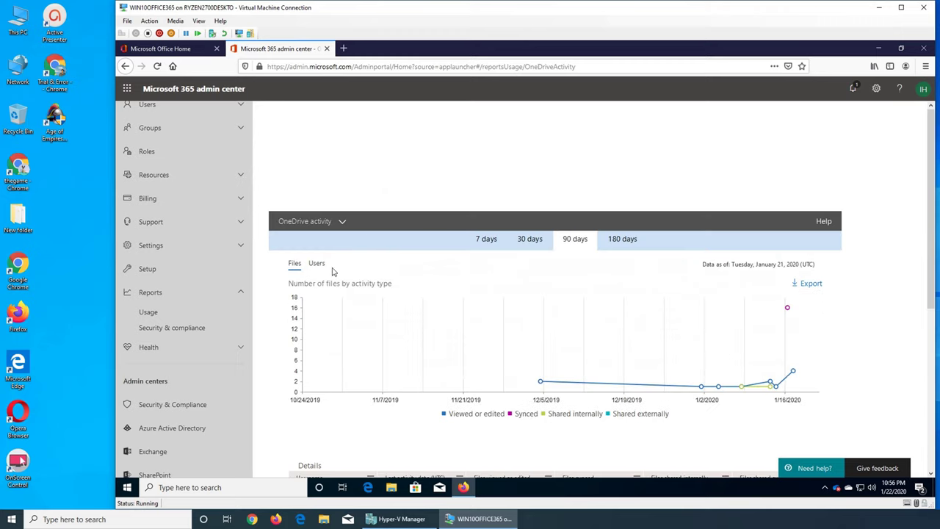
Step: View the OneDrive usage report's total and active accounts chart and its Details table
left_click(336, 223)
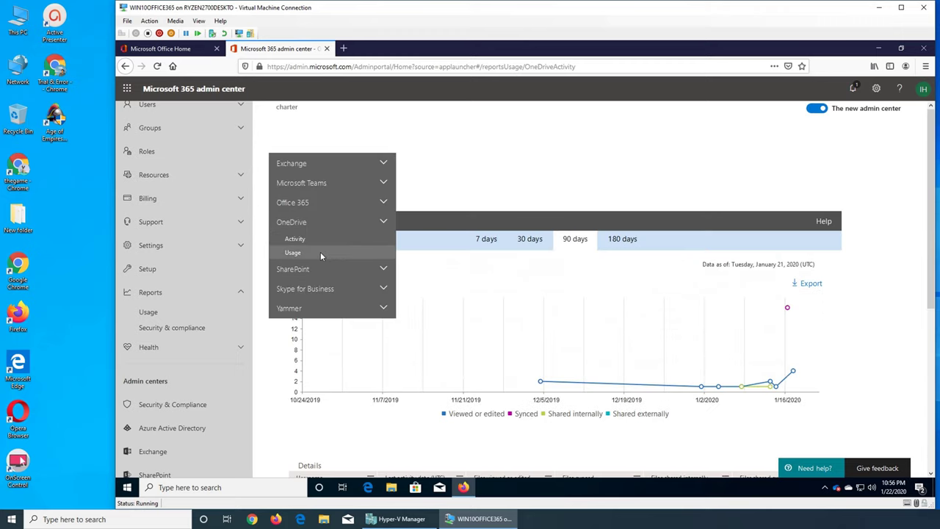
left_click(320, 251)
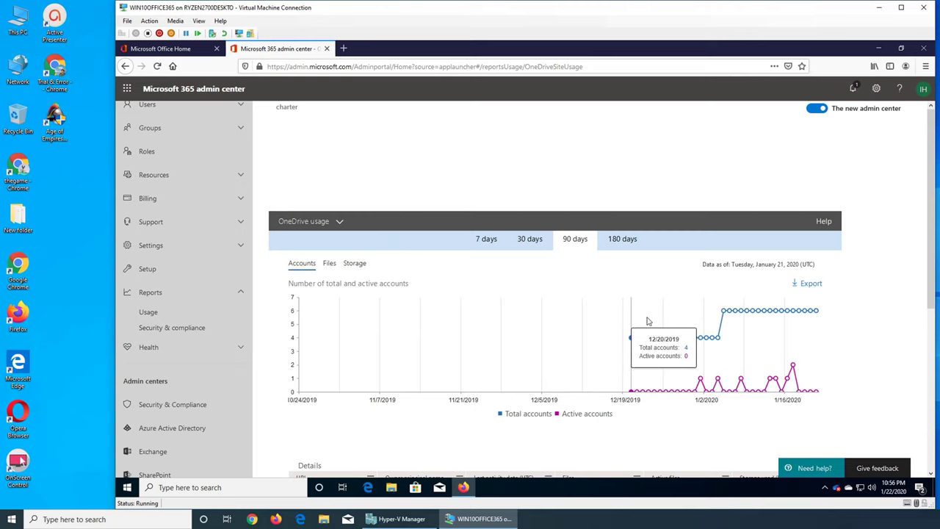
scroll(886, 318, "down", 4)
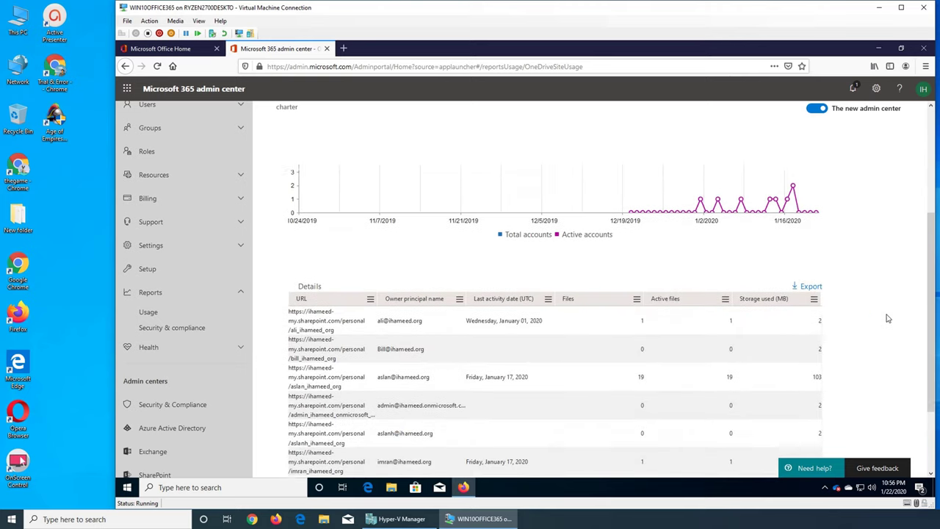
scroll(887, 319, "down", 3)
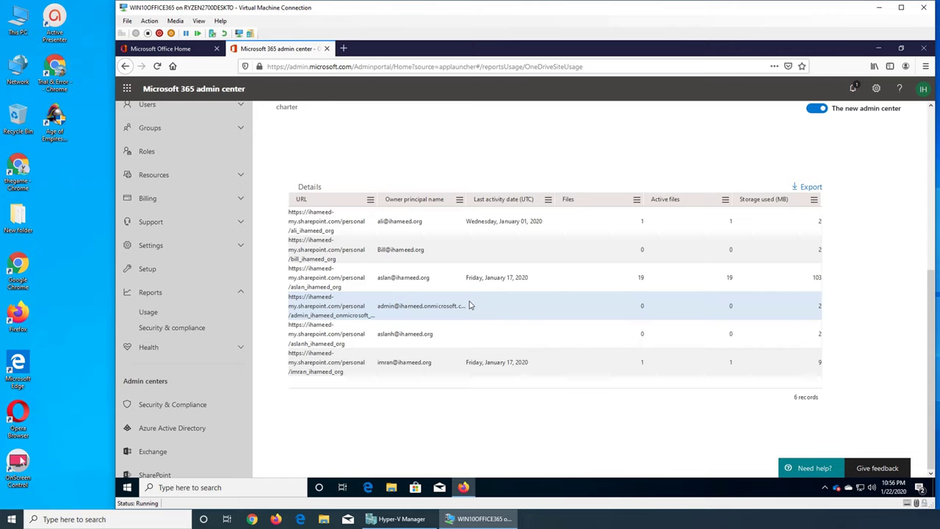
scroll(838, 312, "up", 5)
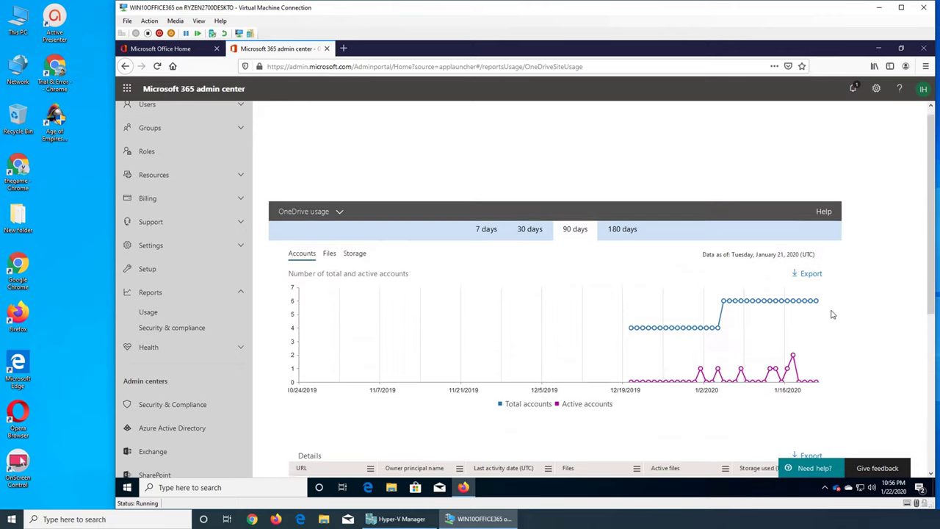
Step: Open the SharePoint activity report and scroll through its chart and details
left_click(305, 221)
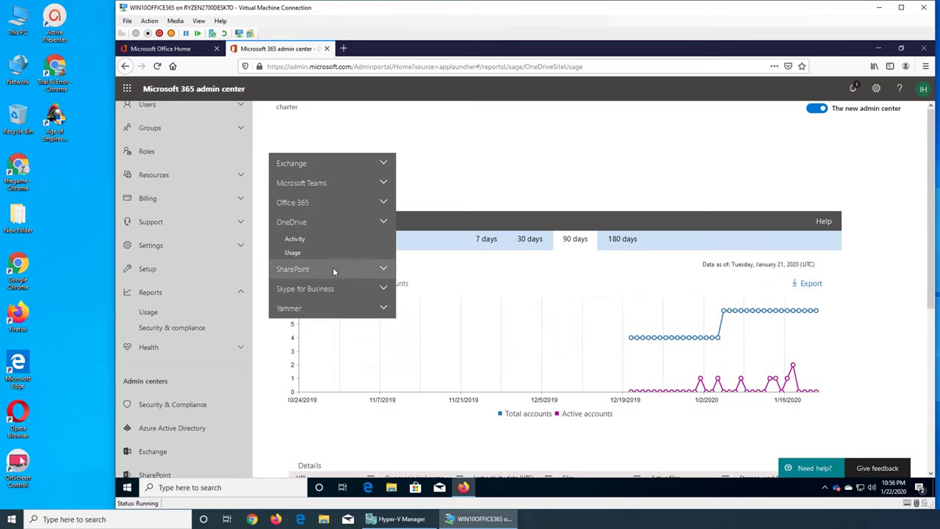
left_click(327, 268)
left_click(295, 259)
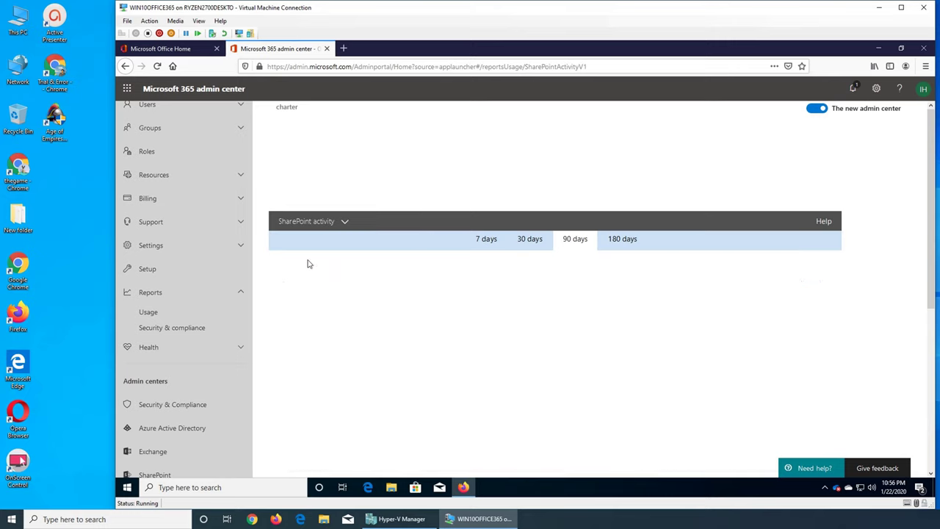
scroll(890, 373, "down", 4)
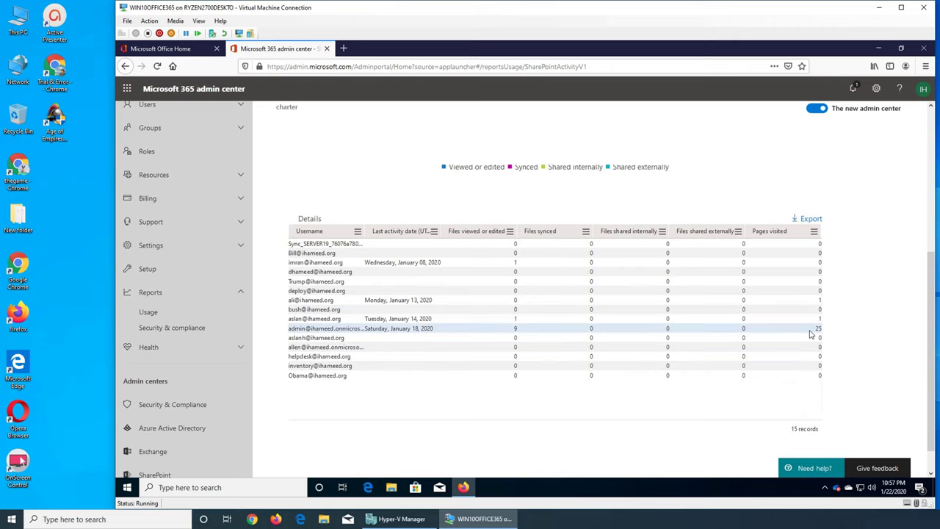
scroll(845, 343, "up", 3)
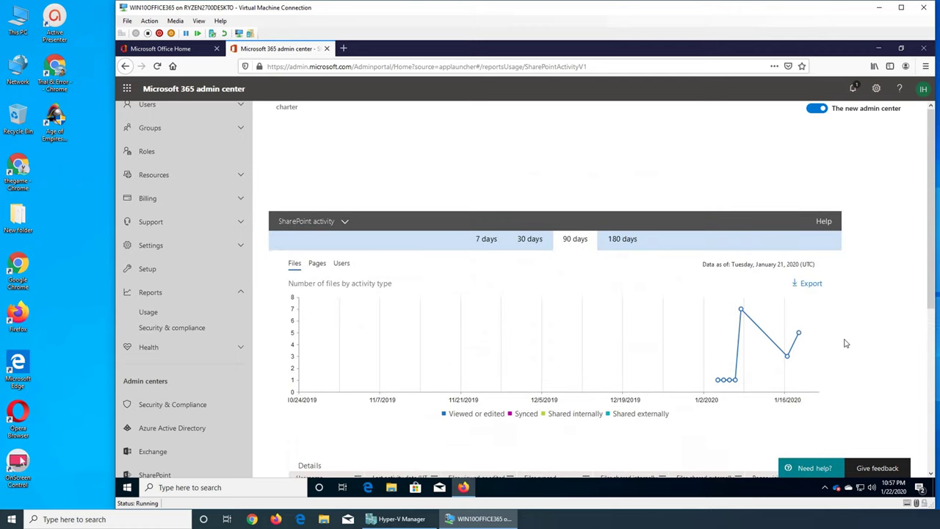
scroll(455, 265, "down", 1)
mouse_move(741, 254)
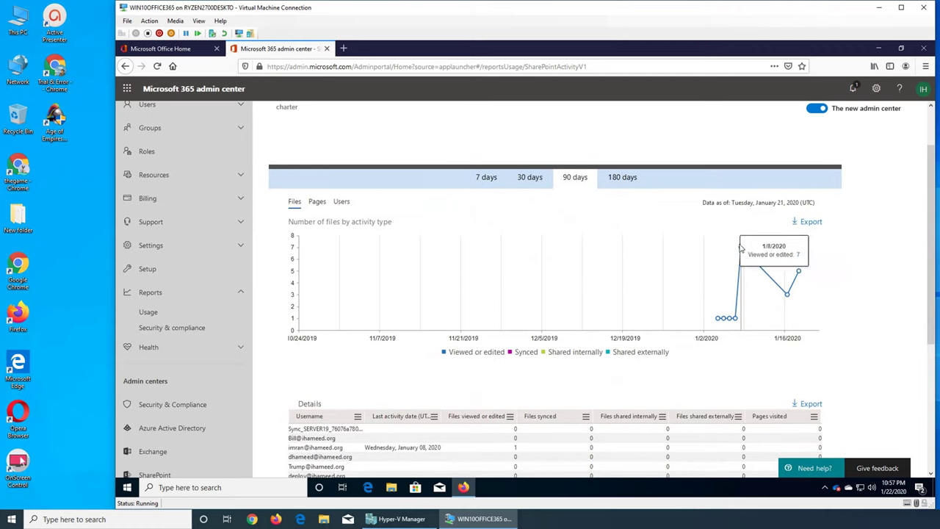
scroll(345, 184, "up", 1)
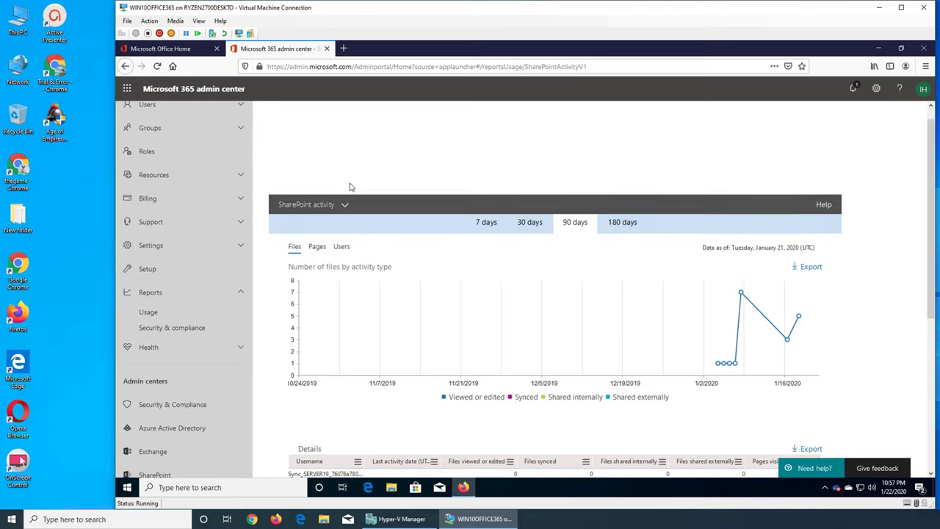
Step: Switch to SharePoint site usage and autofit the Site URL column to show full URLs
left_click(320, 221)
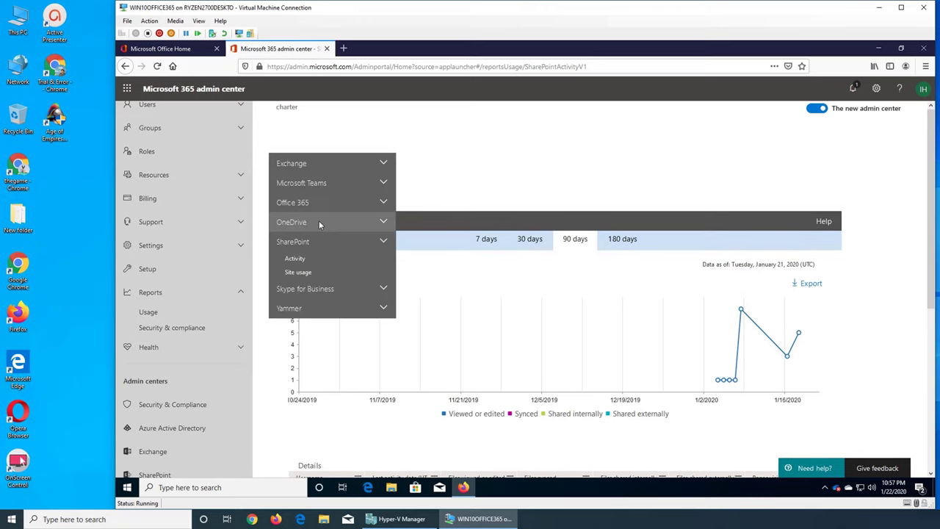
left_click(317, 269)
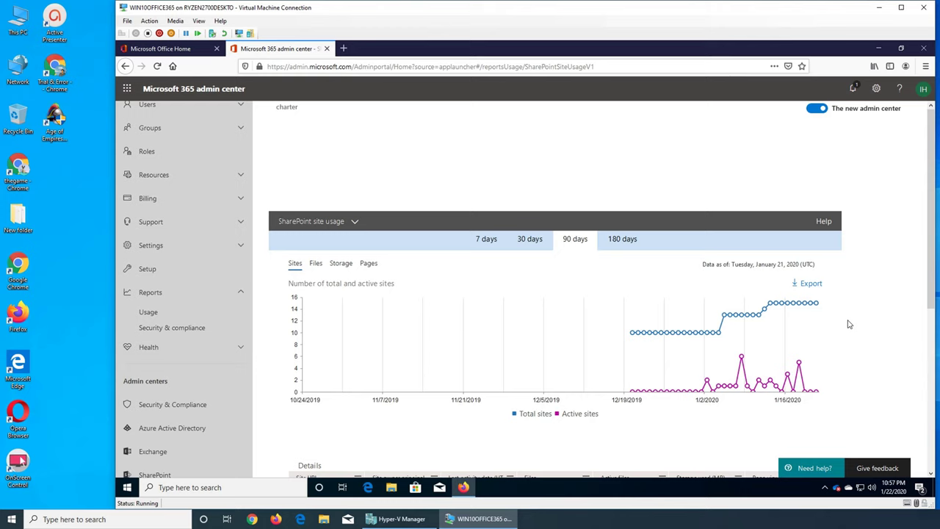
scroll(869, 326, "down", 4)
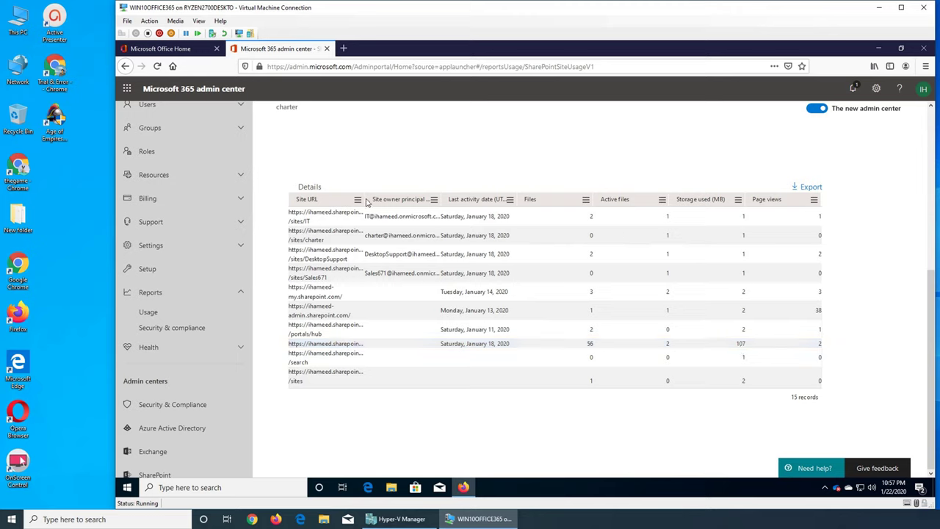
double_click(369, 203)
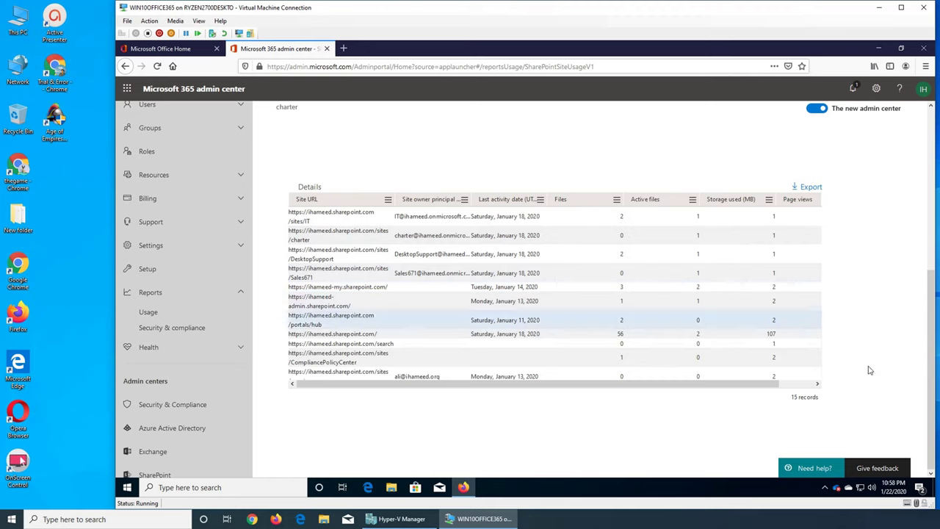
scroll(875, 374, "up", 3)
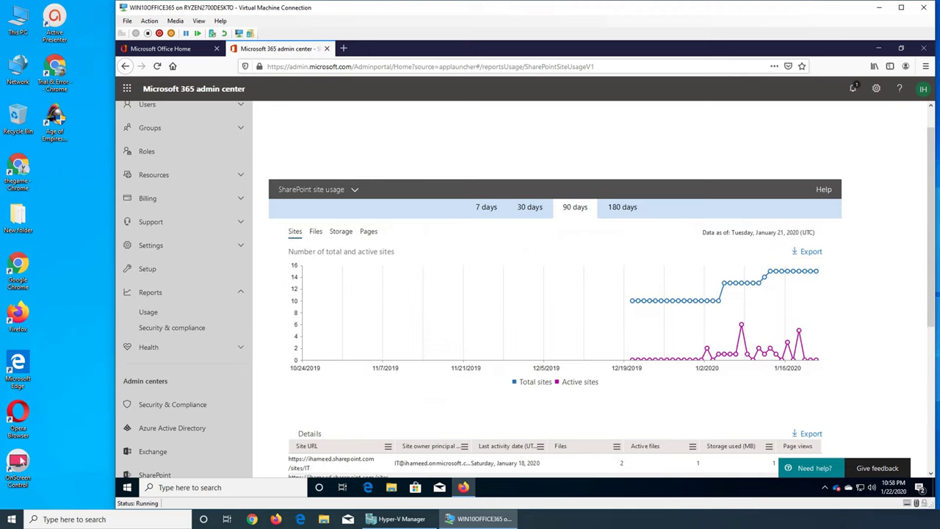
Step: View the Skype for Business activity and conference organizer activity reports
left_click(342, 193)
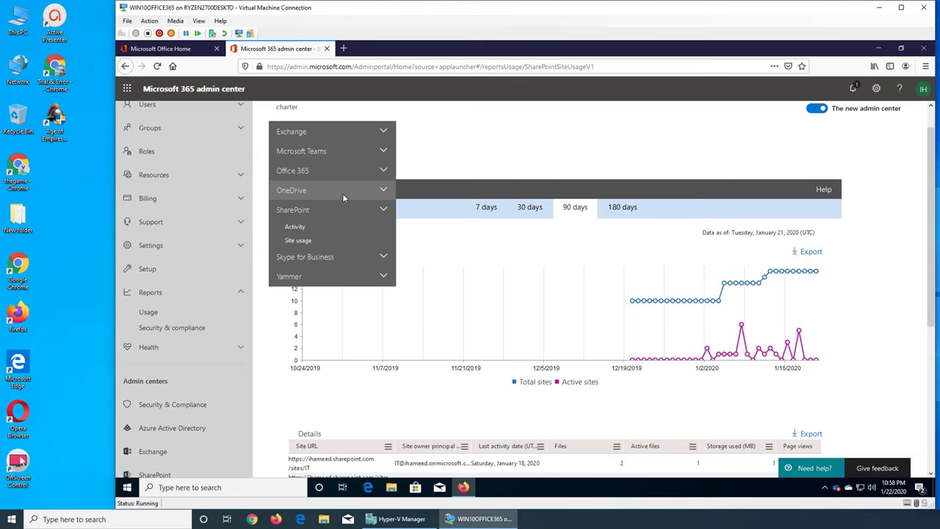
left_click(340, 254)
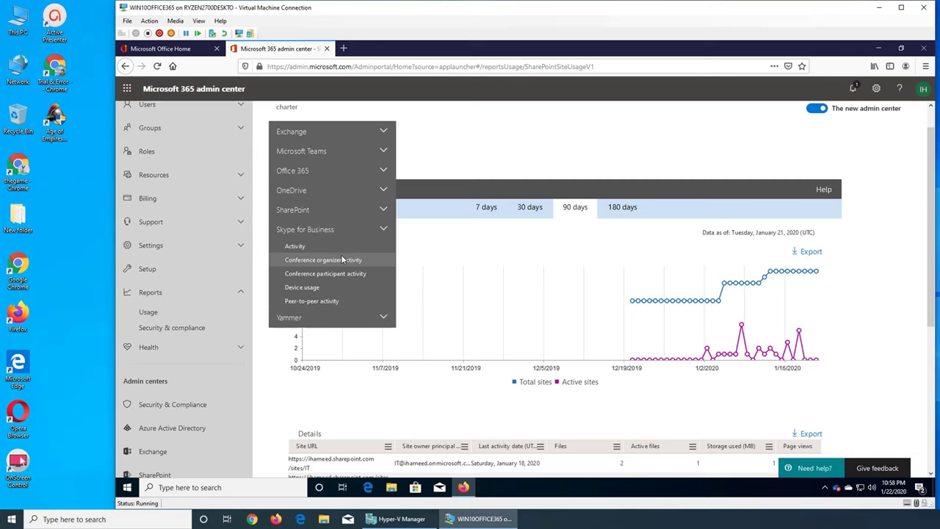
left_click(293, 246)
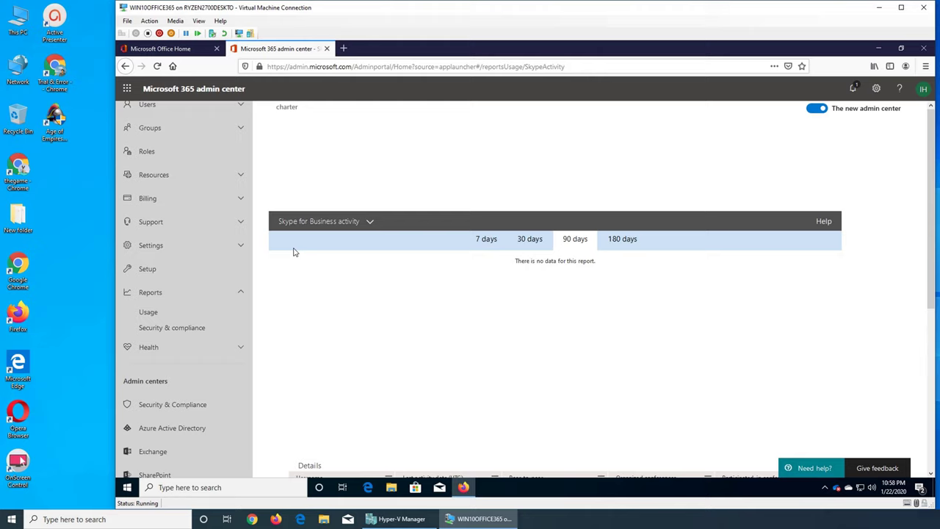
left_click(310, 223)
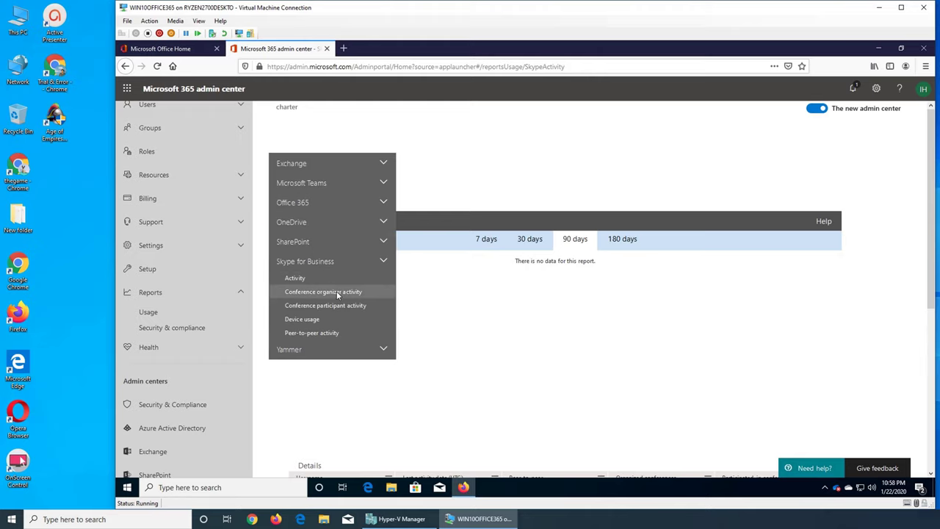
left_click(336, 291)
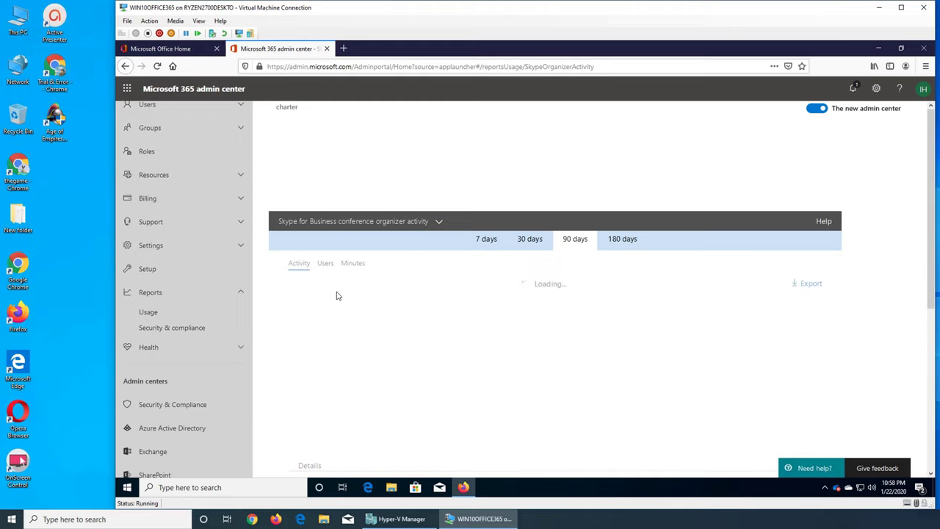
Step: Open the Yammer activity report and review its posted, read and liked actions chart
left_click(316, 224)
left_click(312, 345)
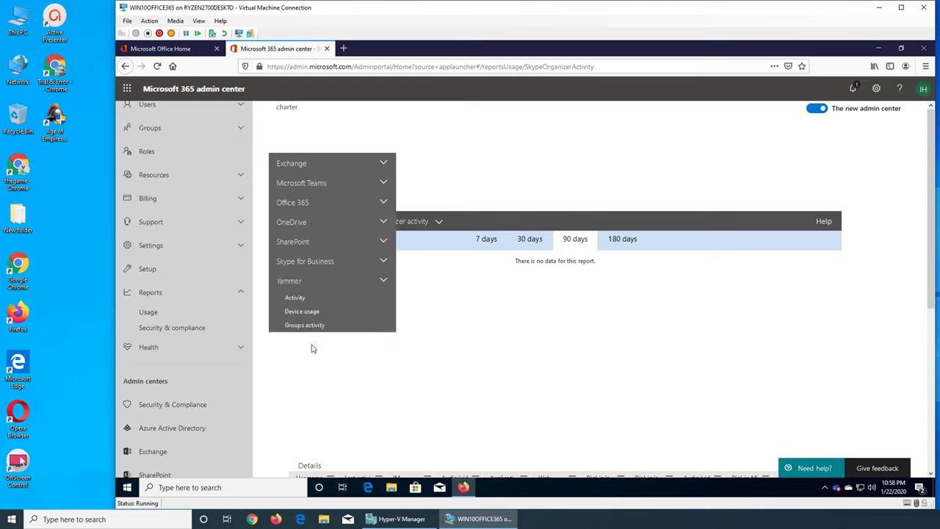
left_click(293, 297)
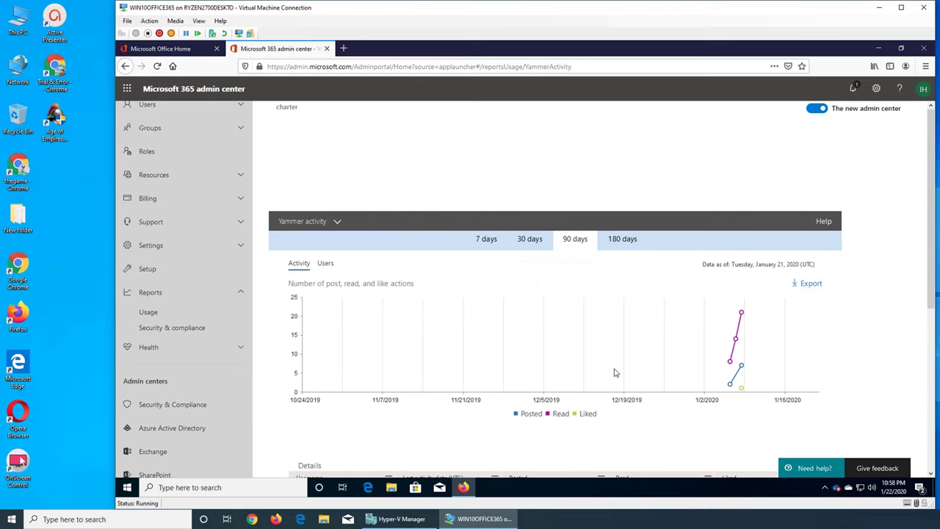
mouse_move(742, 336)
scroll(731, 406, "down", 2)
scroll(494, 288, "up", 2)
Step: Open Yammer device usage and show its Distribution bar chart of 3 Web users
left_click(321, 224)
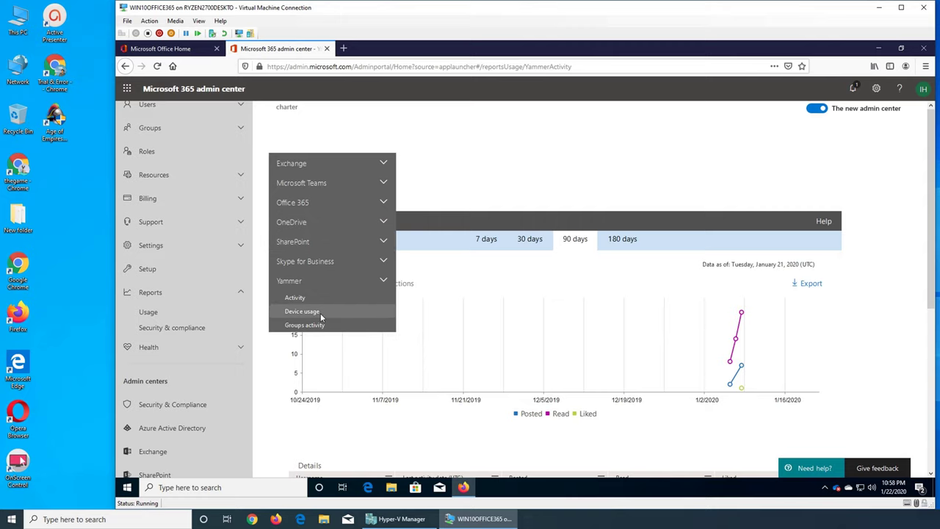
left_click(320, 312)
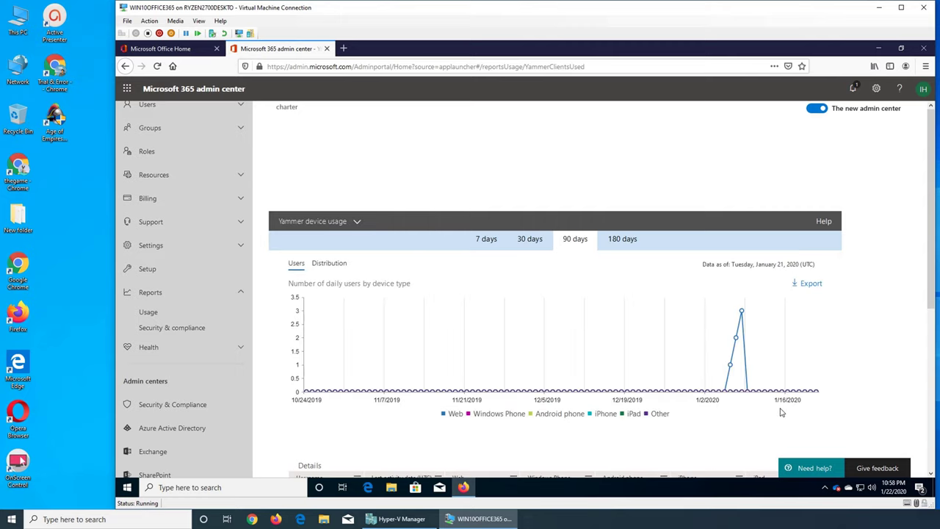
scroll(874, 321, "down", 4)
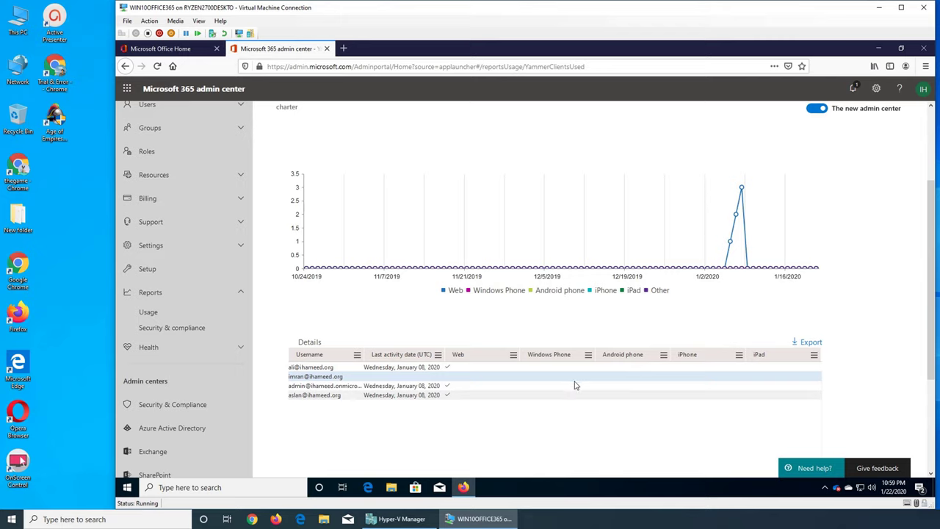
scroll(883, 321, "up", 3)
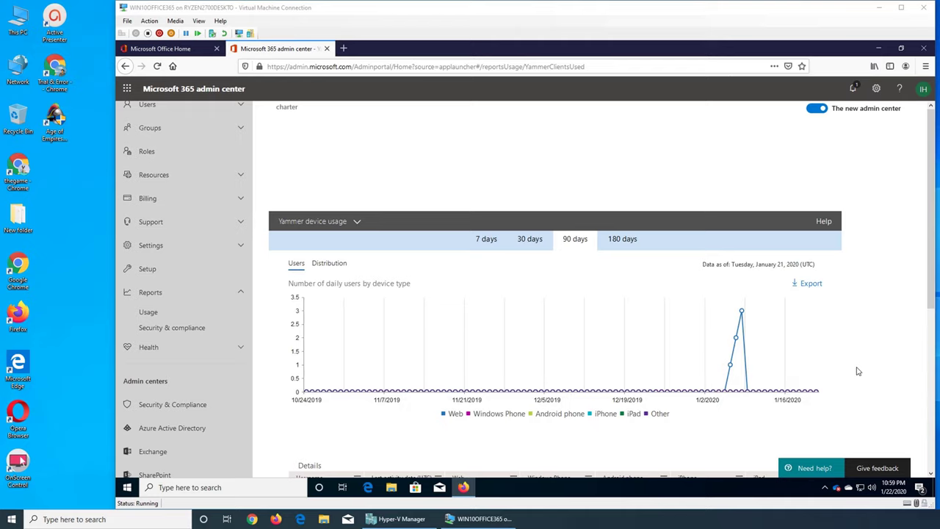
left_click(929, 303)
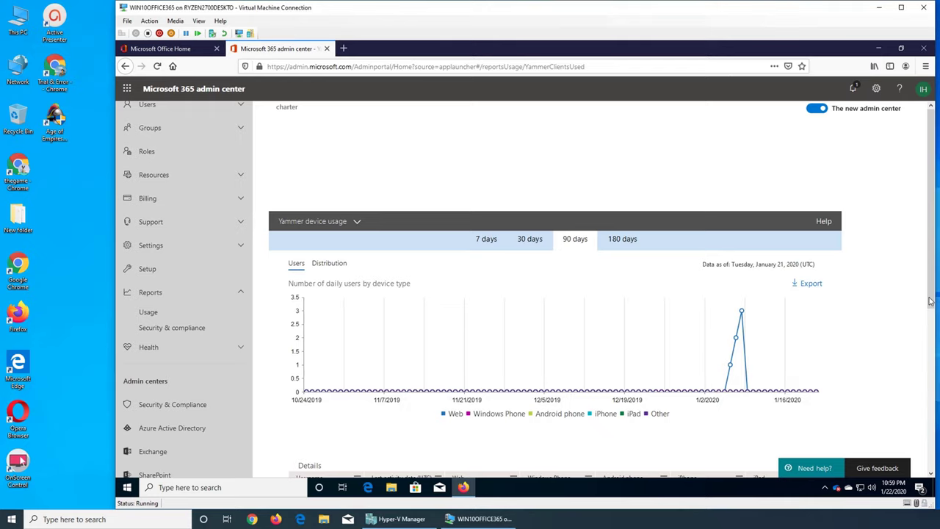
scroll(931, 337, "down", 1)
scroll(931, 337, "down", 5)
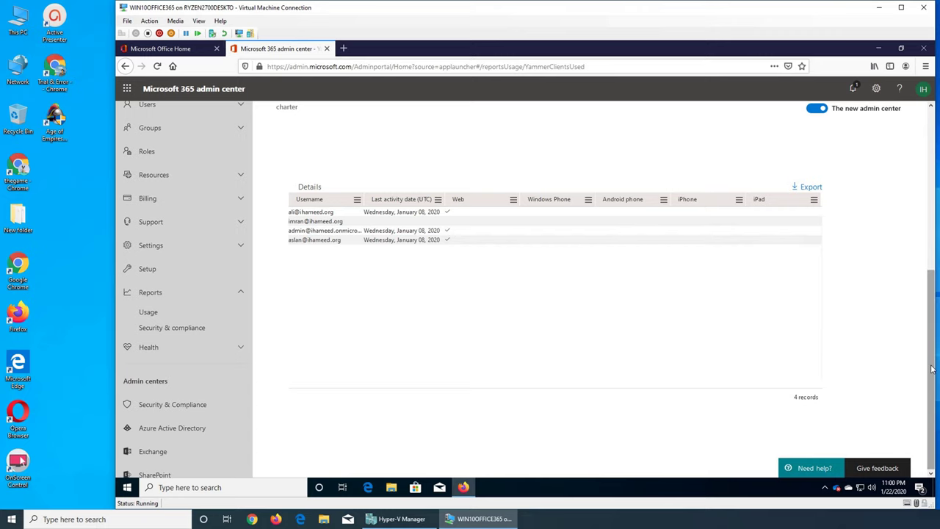
scroll(931, 369, "up", 3)
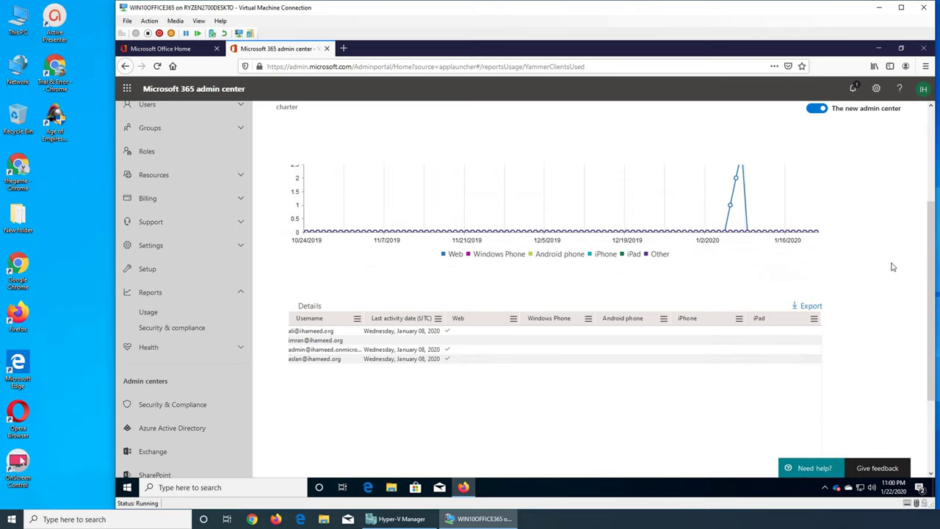
scroll(891, 266, "up", 3)
left_click(327, 264)
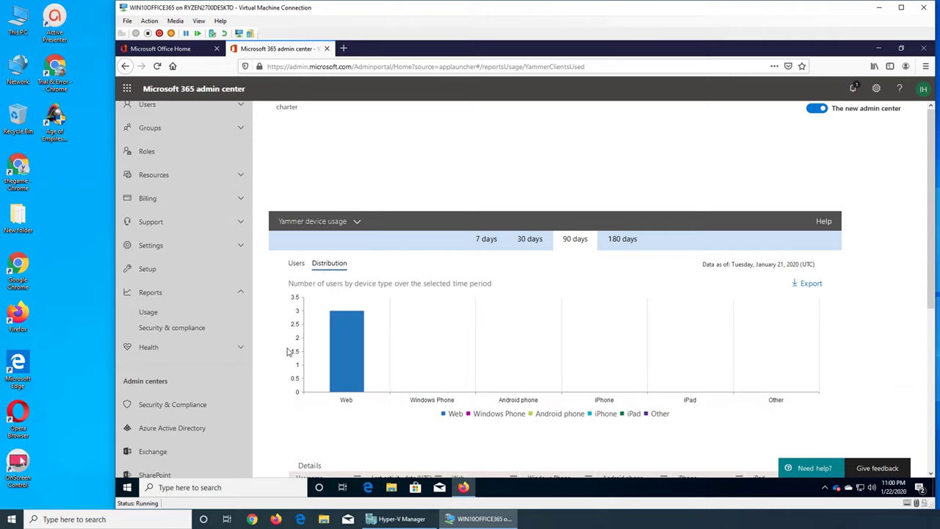
Step: Open Yammer groups activity and select the All Company and Marketing group rows
left_click(338, 221)
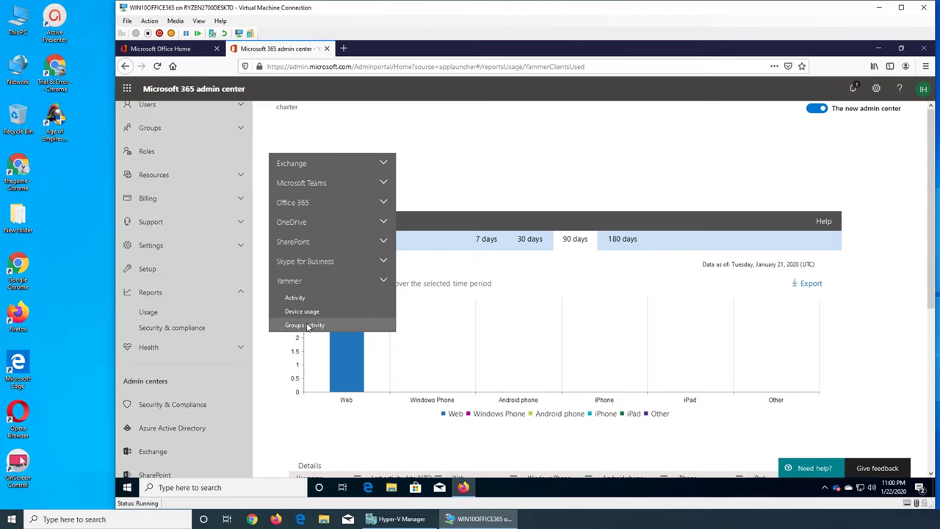
left_click(307, 326)
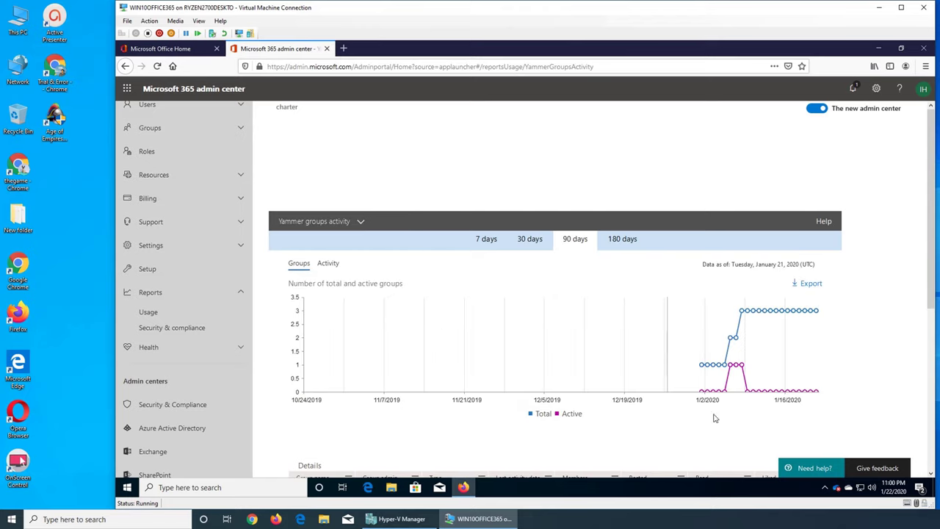
scroll(734, 411, "down", 3)
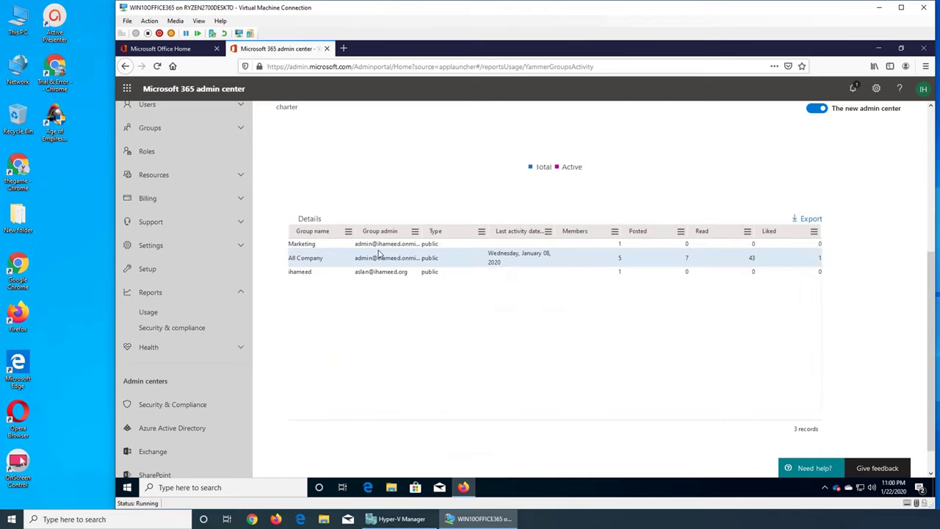
left_click(470, 259)
left_click(614, 246)
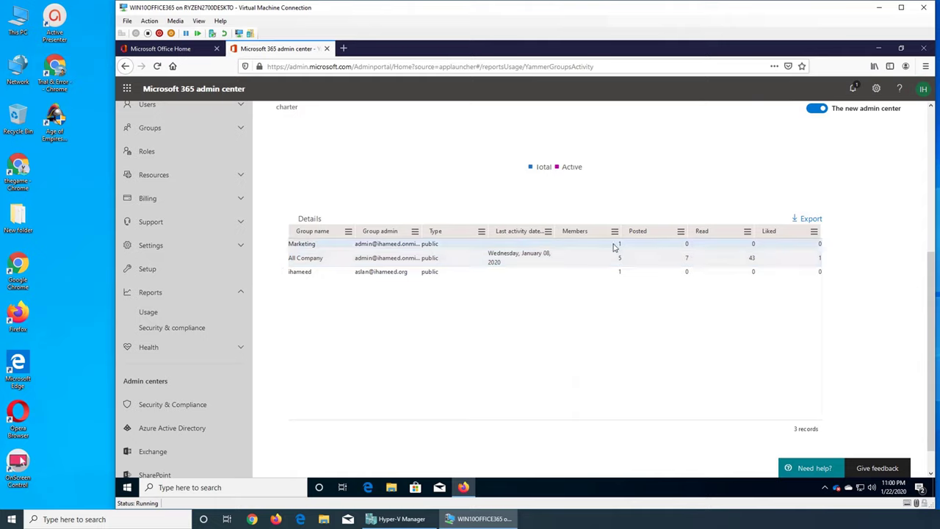
left_click(619, 259)
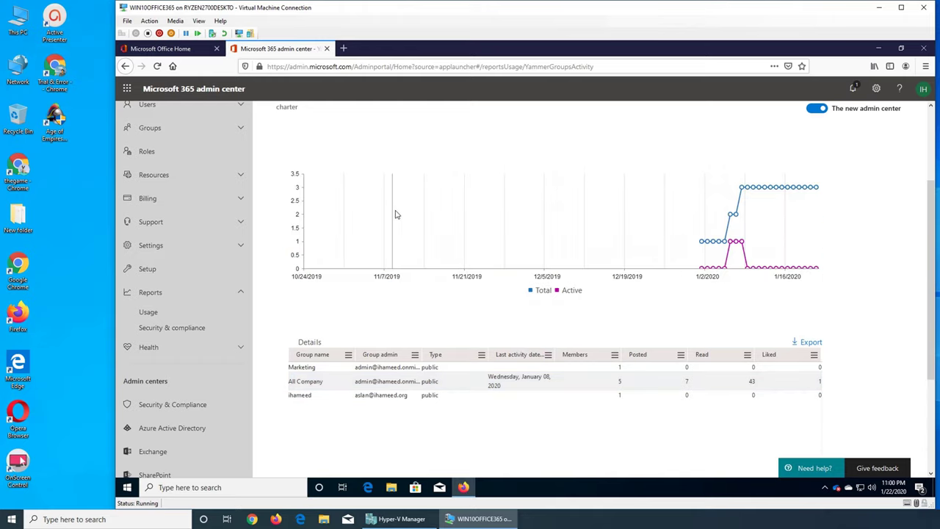
Step: Return to the Usage dashboard and scroll through its cards, including Yammer 53 and Teams 138
left_click(150, 314)
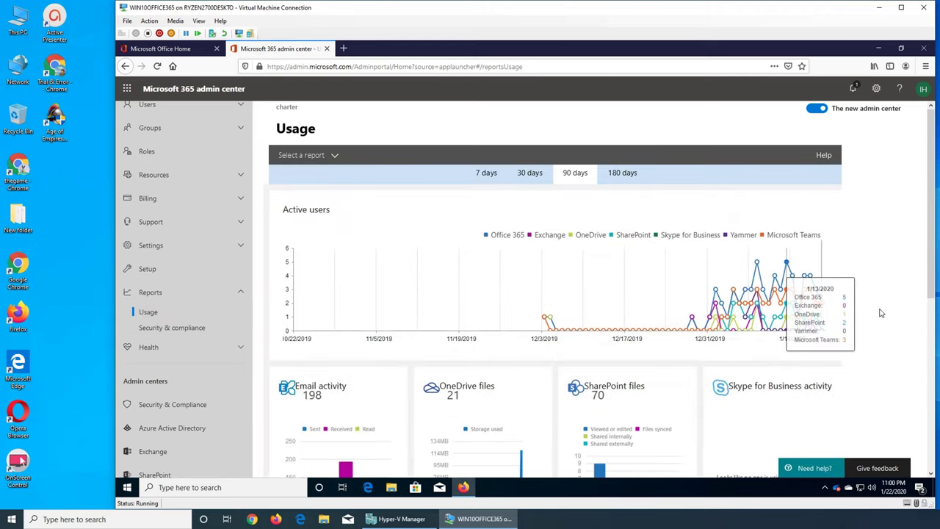
scroll(882, 310, "down", 3)
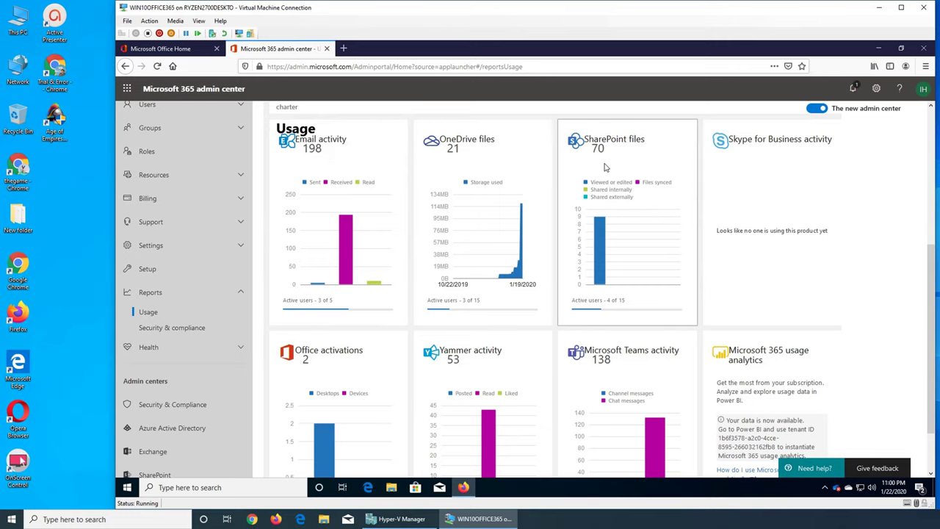
scroll(639, 183, "down", 2)
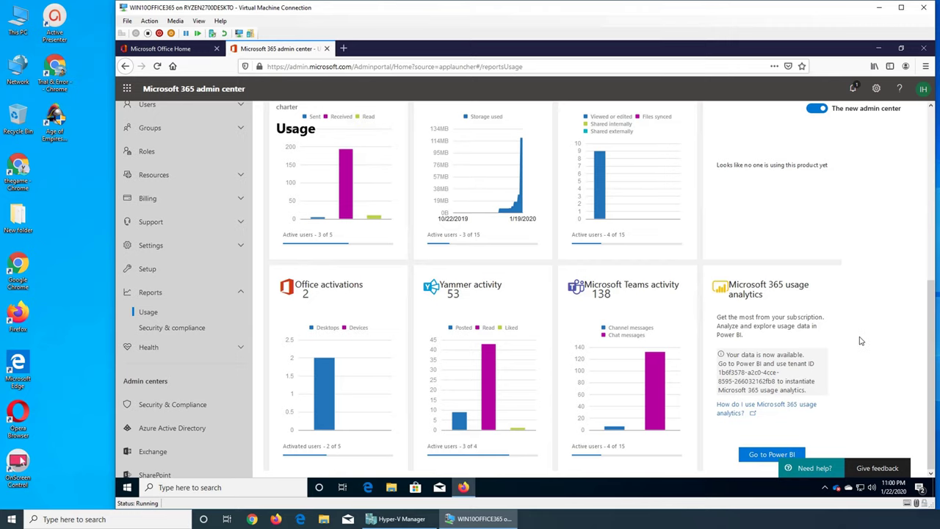
scroll(896, 377, "up", 4)
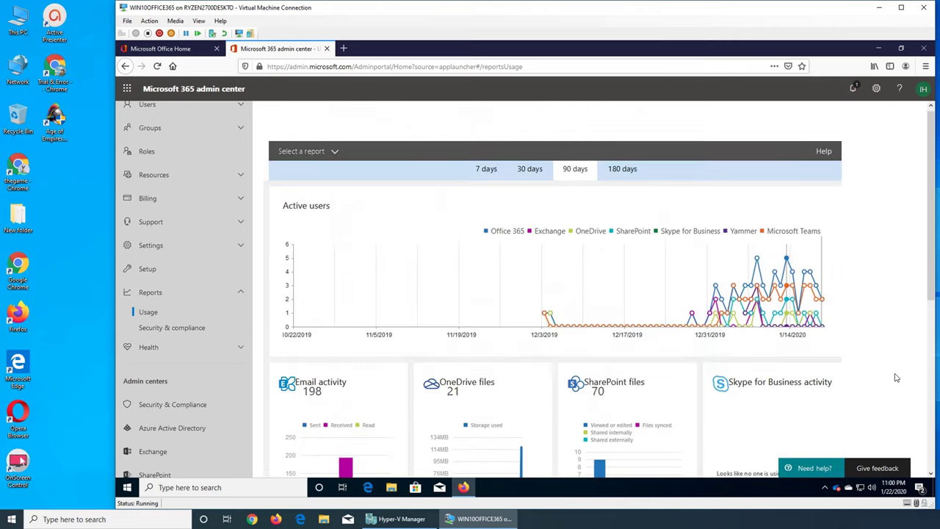
scroll(896, 377, "down", 1)
scroll(896, 378, "down", 3)
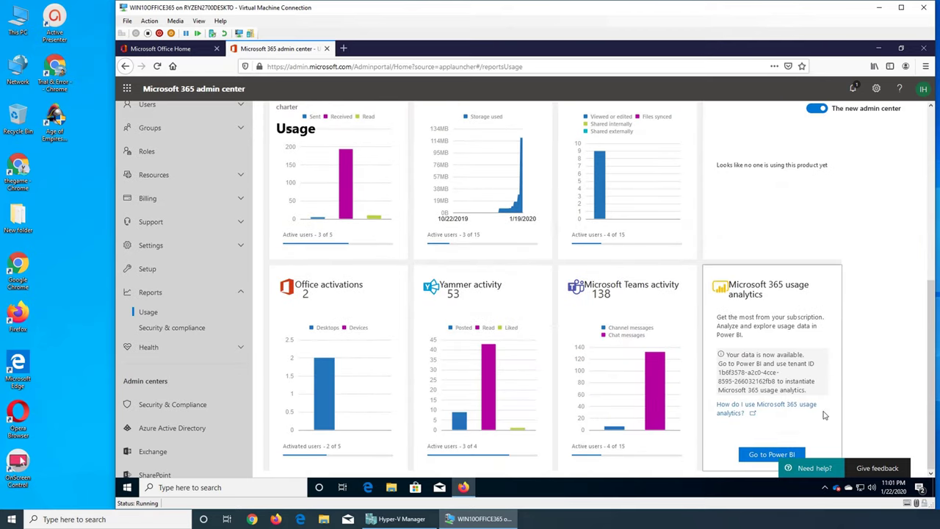
scroll(320, 316, "up", 3)
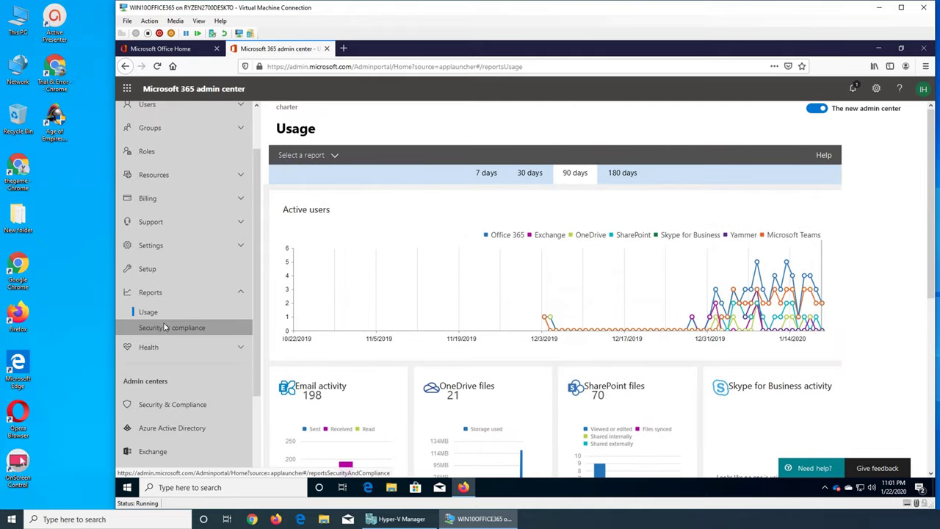
Step: Go to Security & compliance reports and open the Reports dashboard in a new tab
left_click(165, 327)
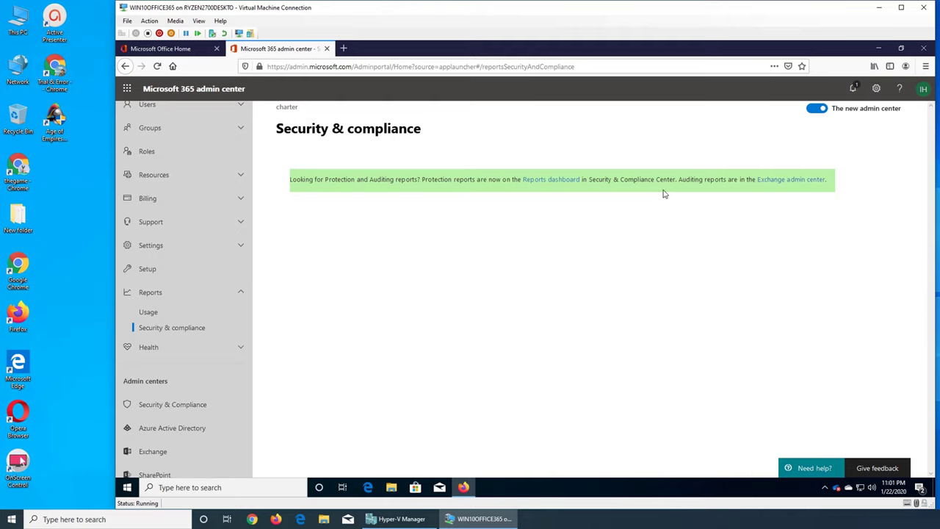
left_click(545, 180)
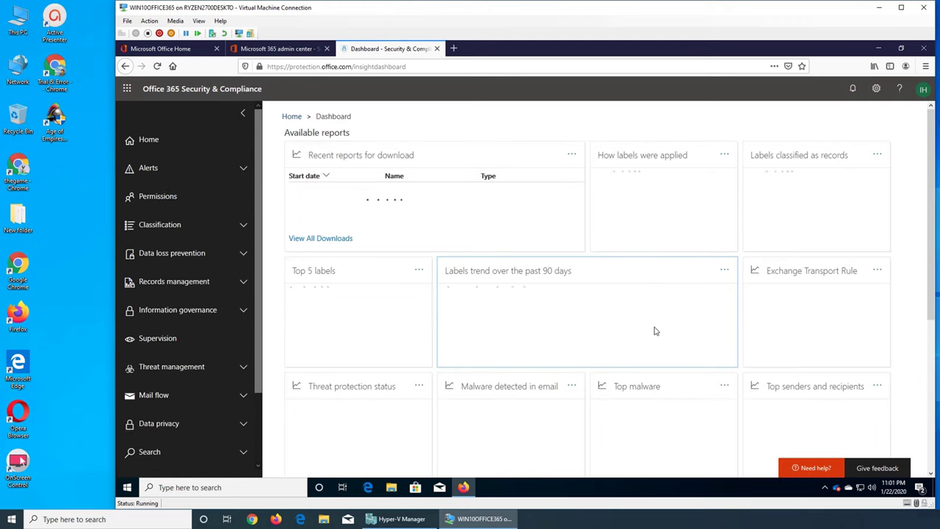
Step: Toggle between the admin center and Security & Compliance tabs, then return to the Usage reports page
left_click(282, 49)
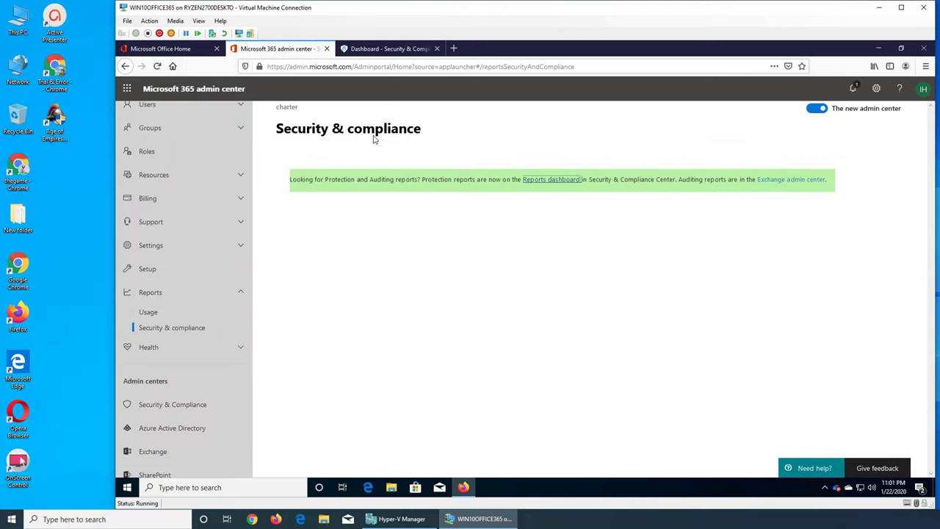
left_click(386, 49)
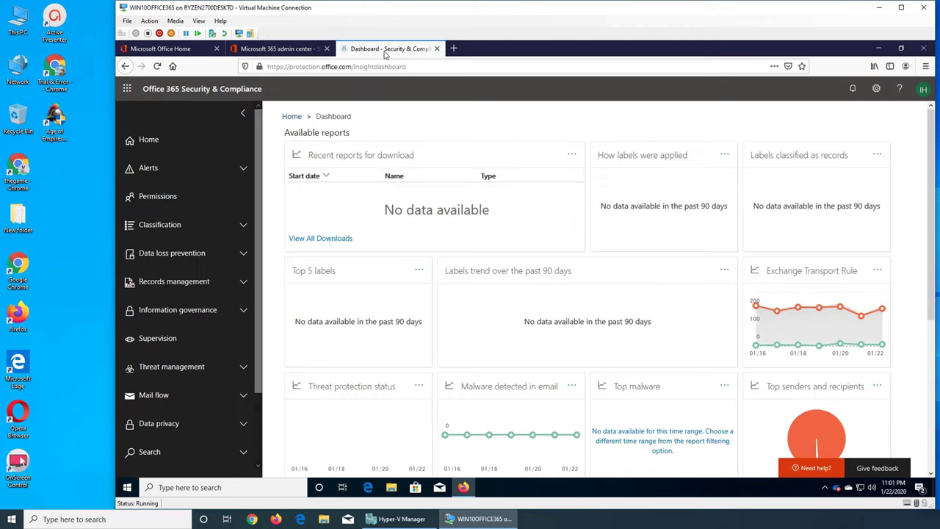
left_click(291, 49)
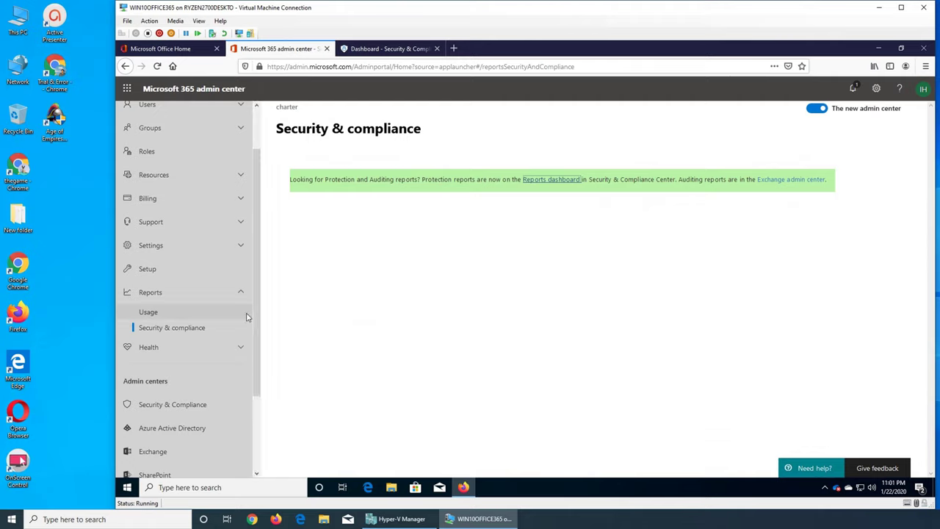
left_click(163, 318)
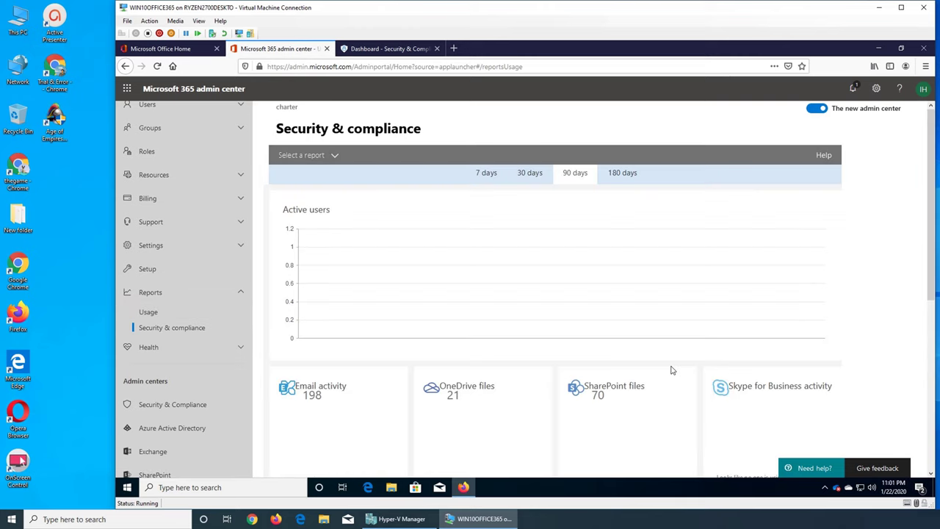